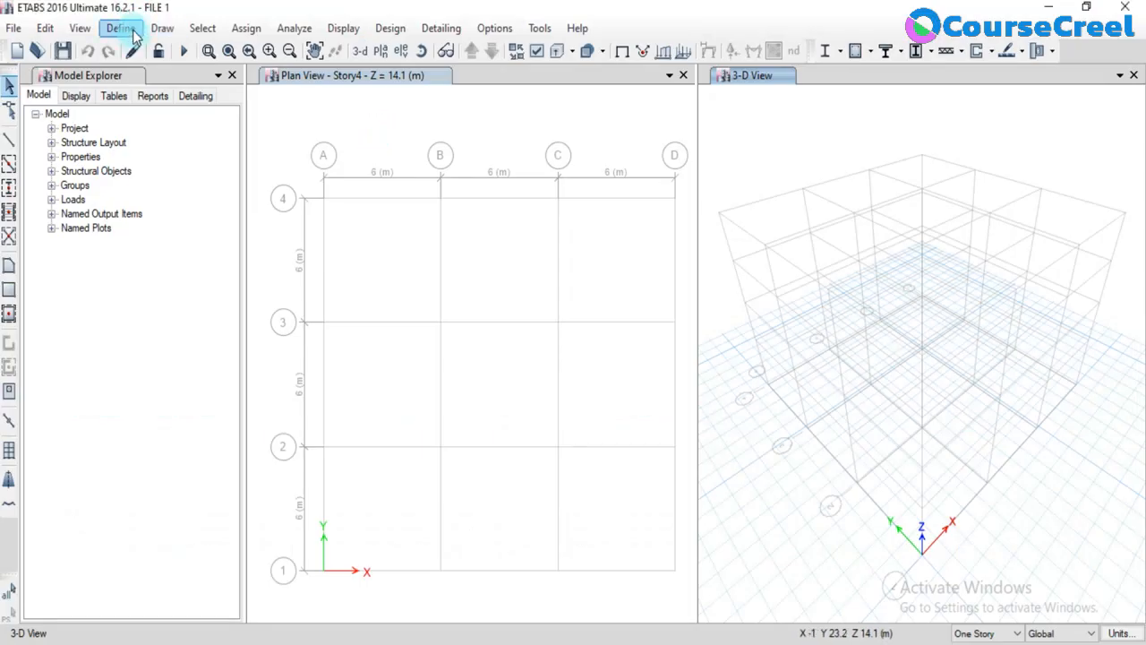
left_click(121, 29)
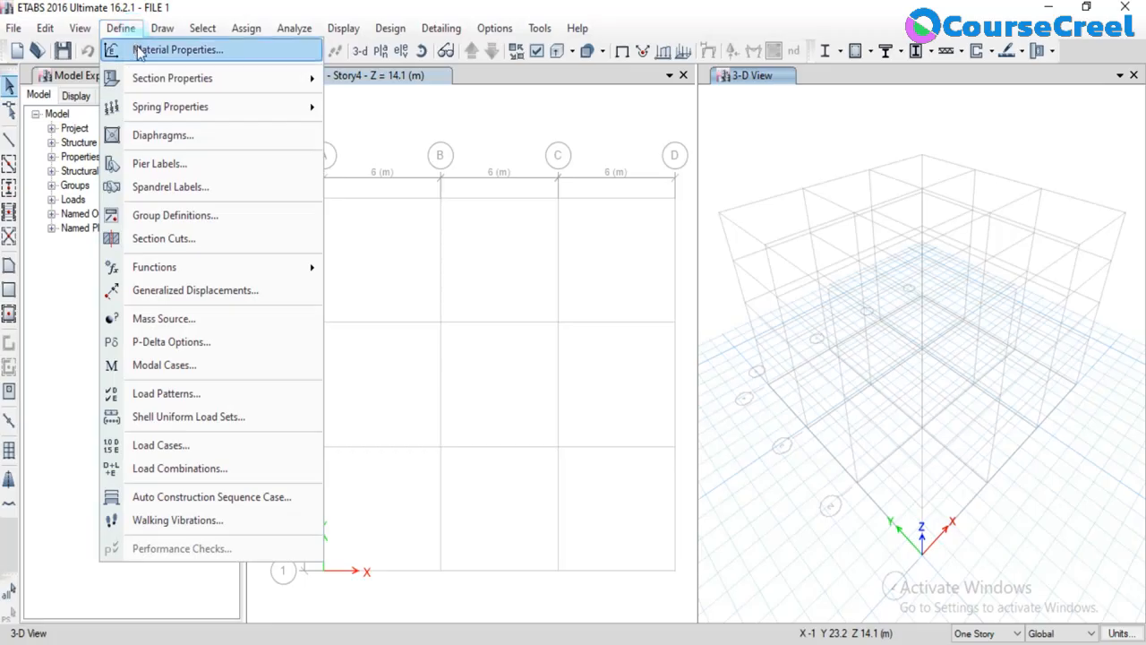
mouse_move(143, 83)
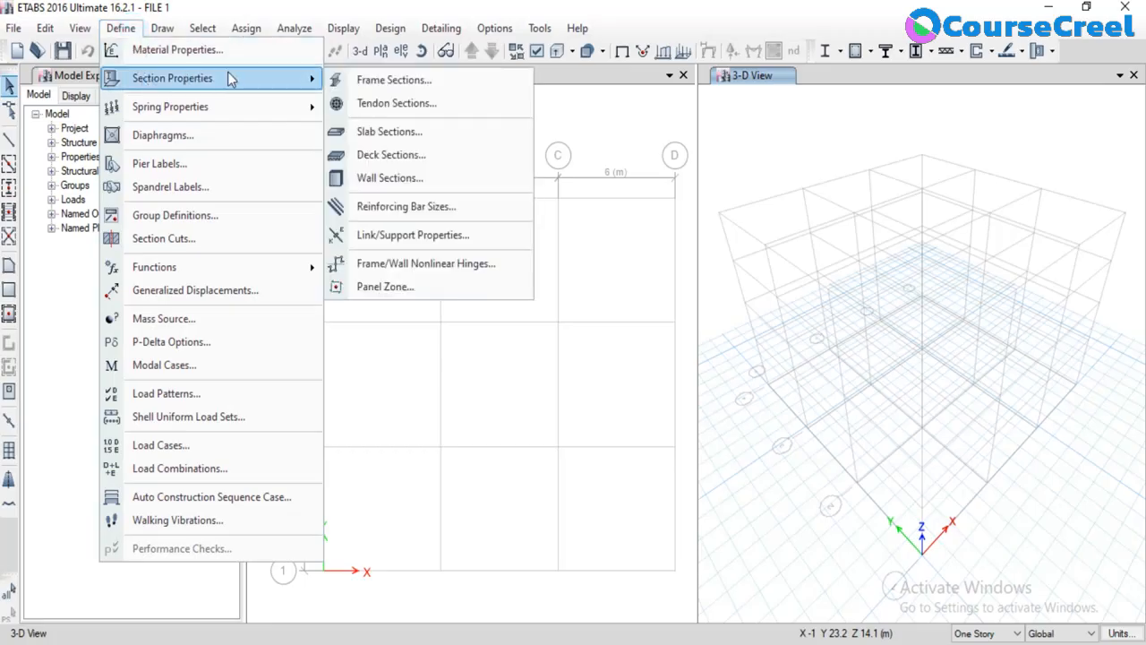
left_click(495, 28)
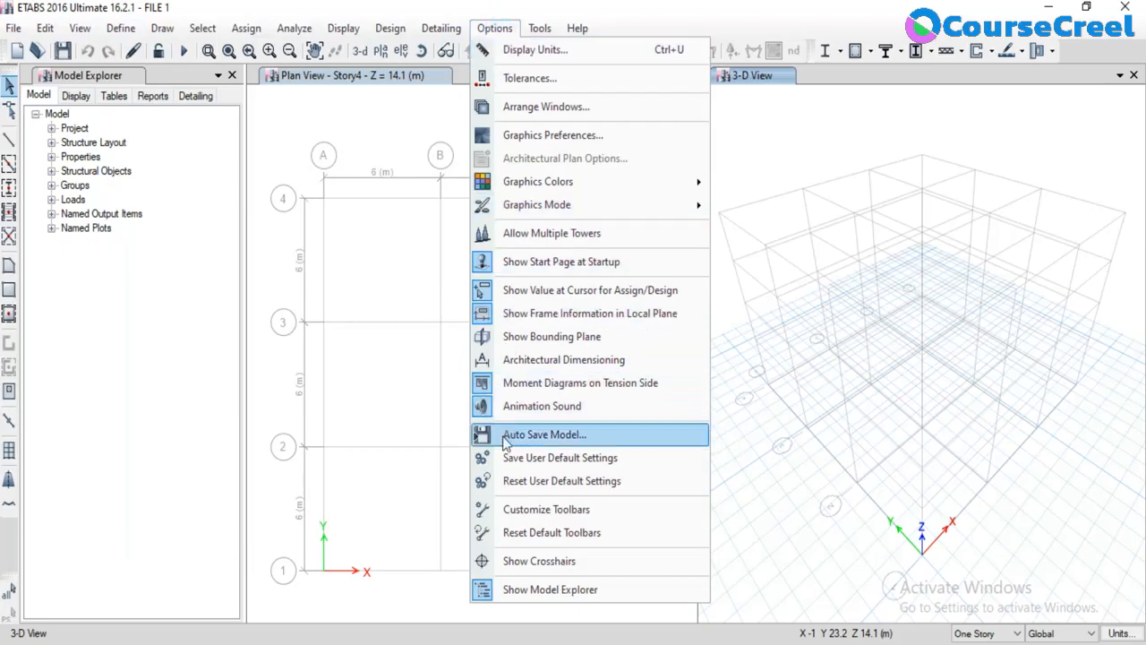
left_click(281, 161)
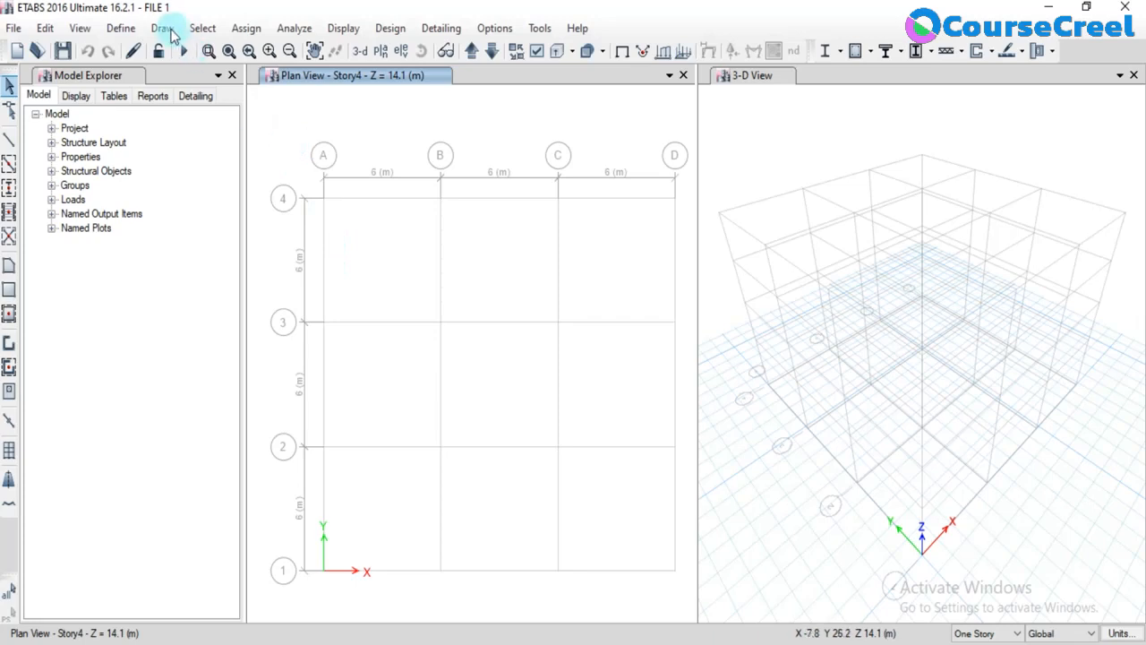
Draw a single beam along grid line 4 from A4 to B4 on Story4.
left_click(163, 29)
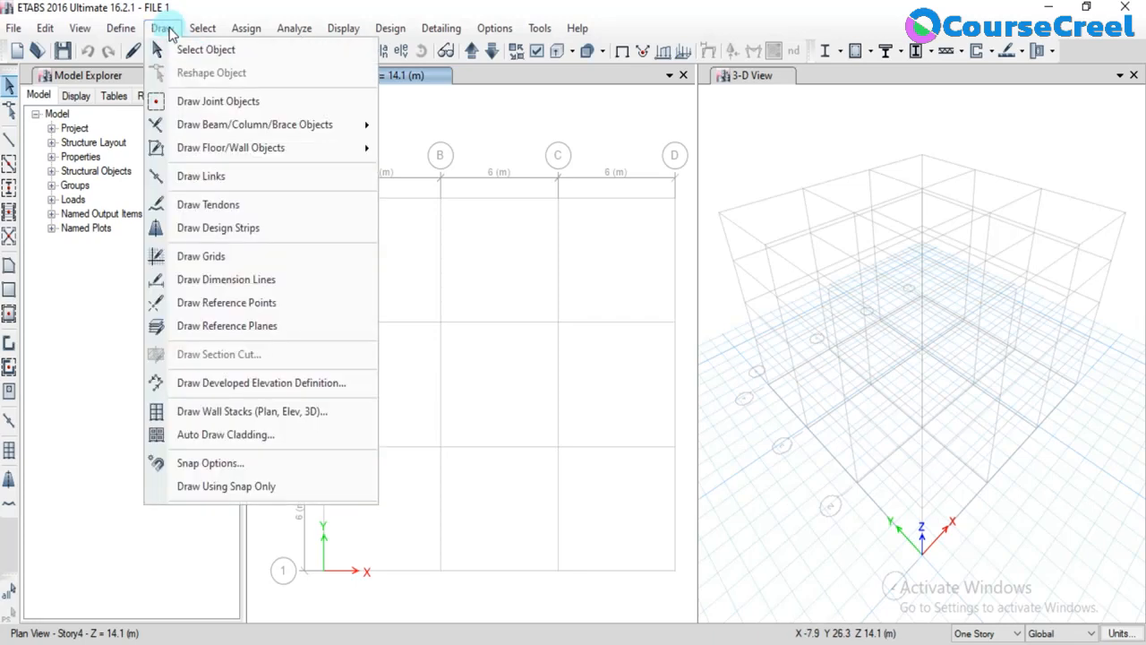
mouse_move(206, 130)
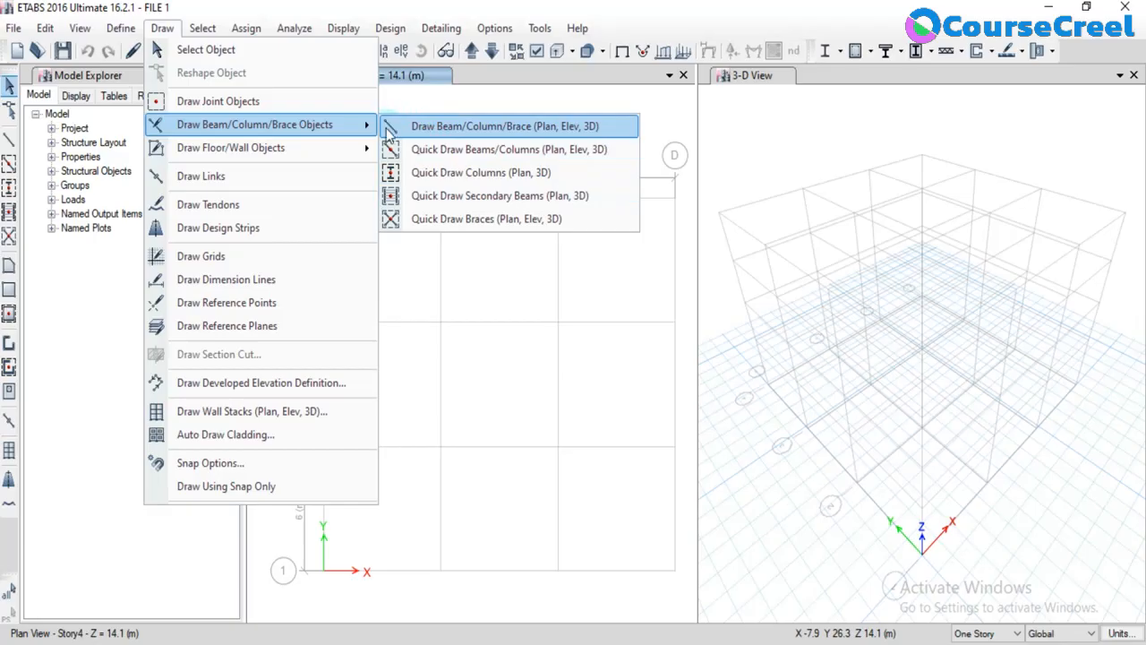
left_click(13, 147)
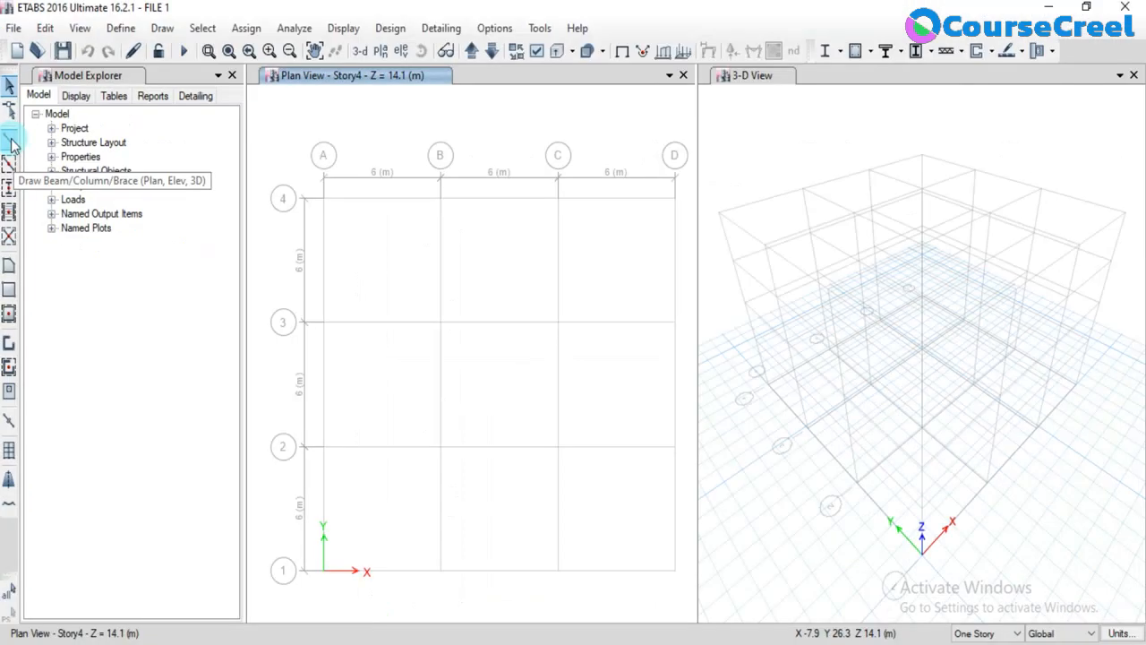
left_click(9, 141)
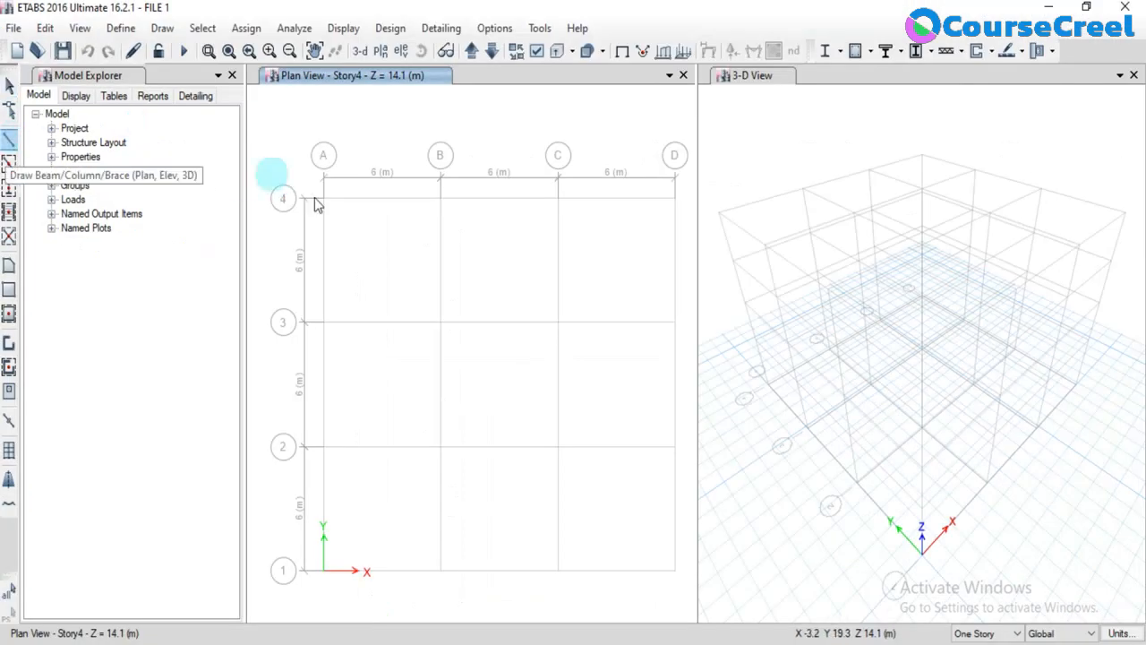
left_click(321, 202)
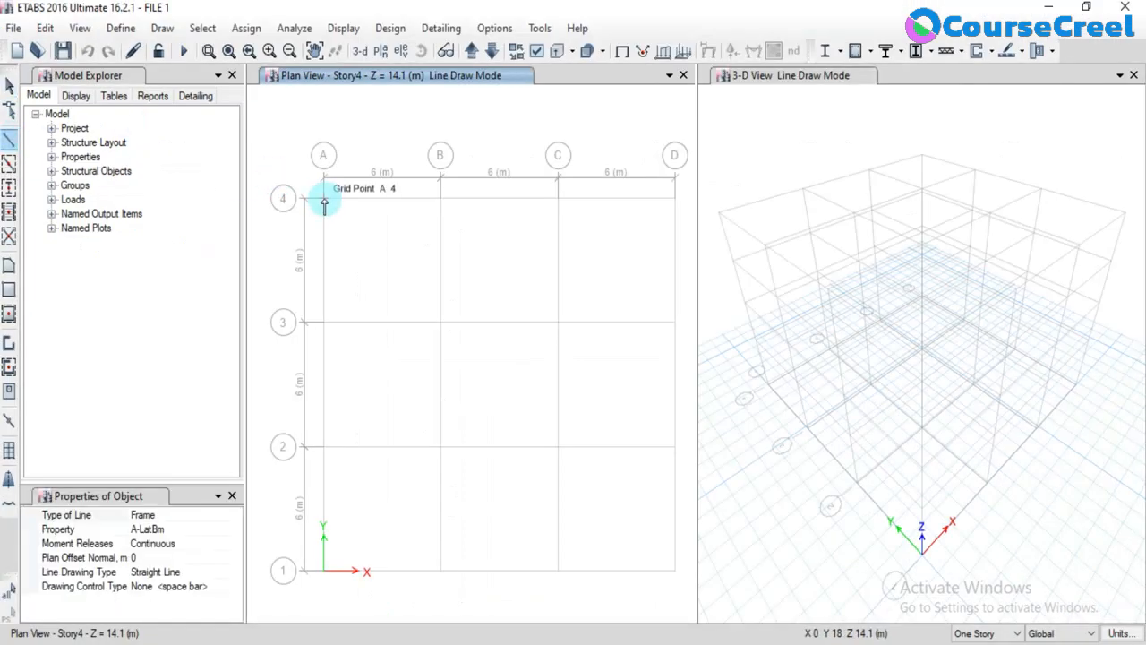
left_click(441, 199)
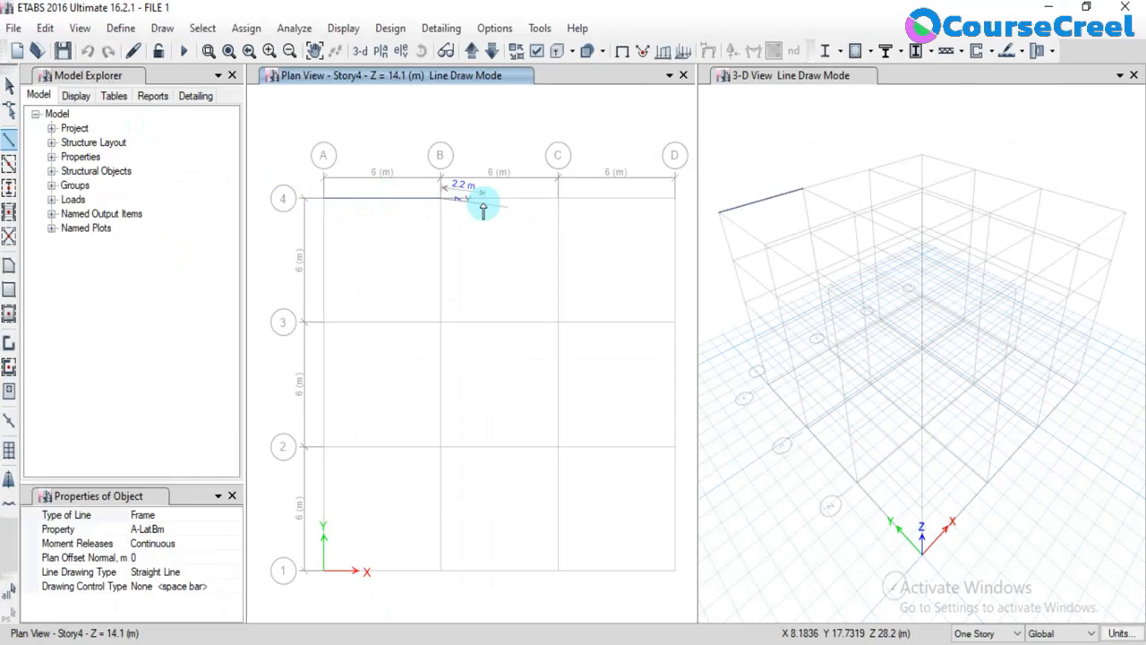
key("Escape")
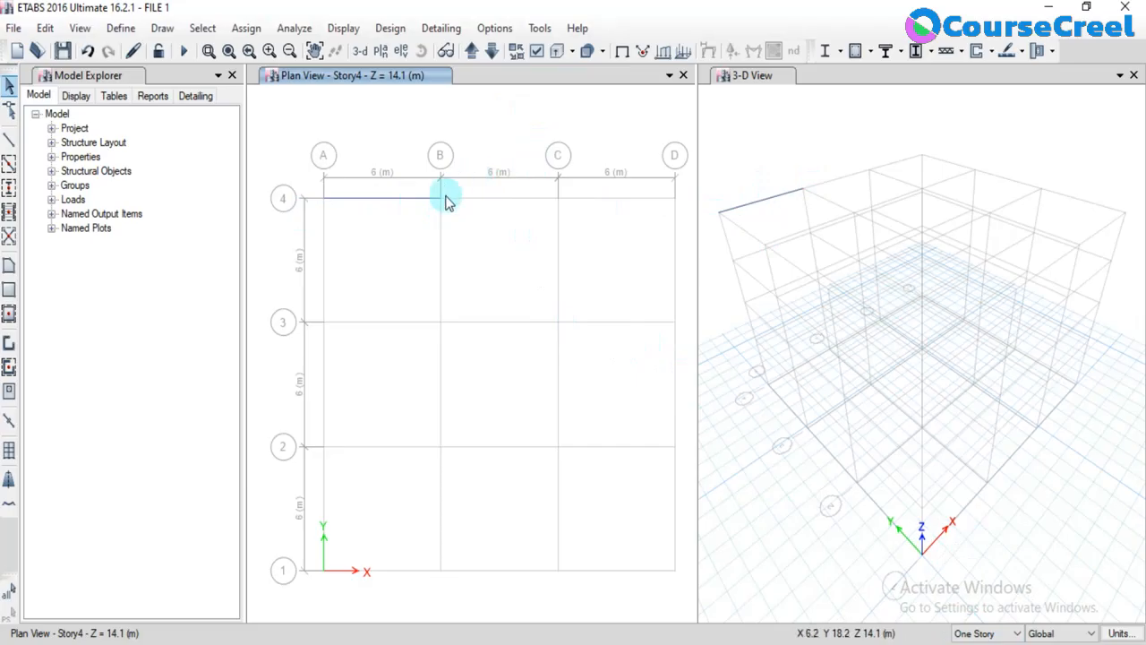
Set drawing to apply to Similar Stories and draw a beam on grid line 4 from B4 to C4.
left_click(966, 633)
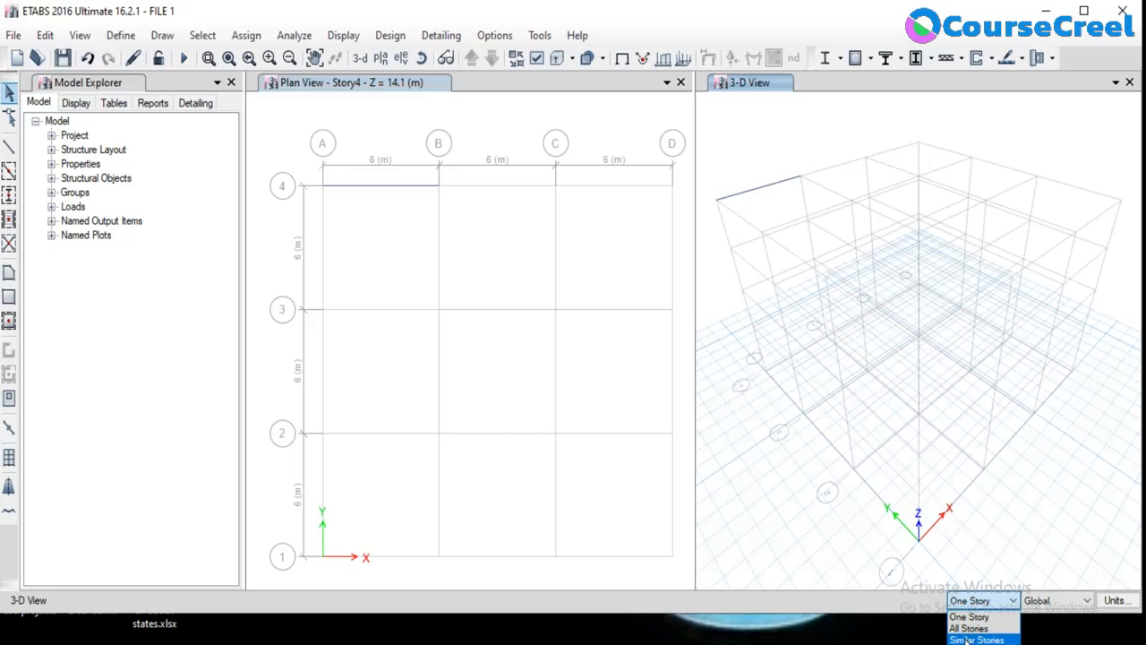
left_click(972, 639)
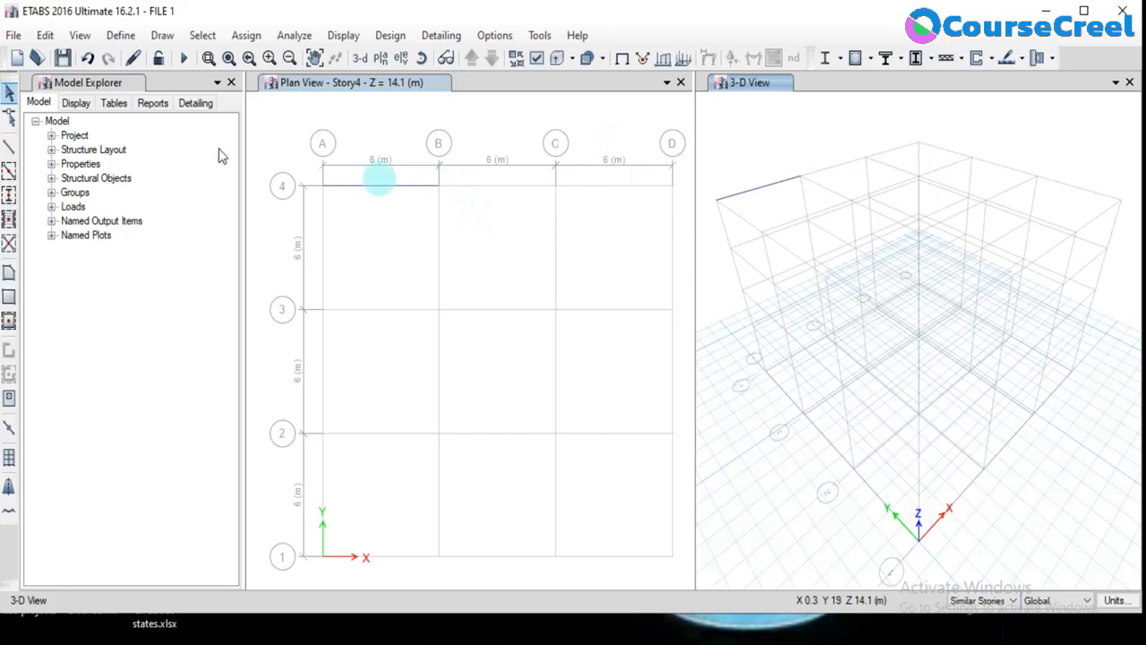
left_click(9, 146)
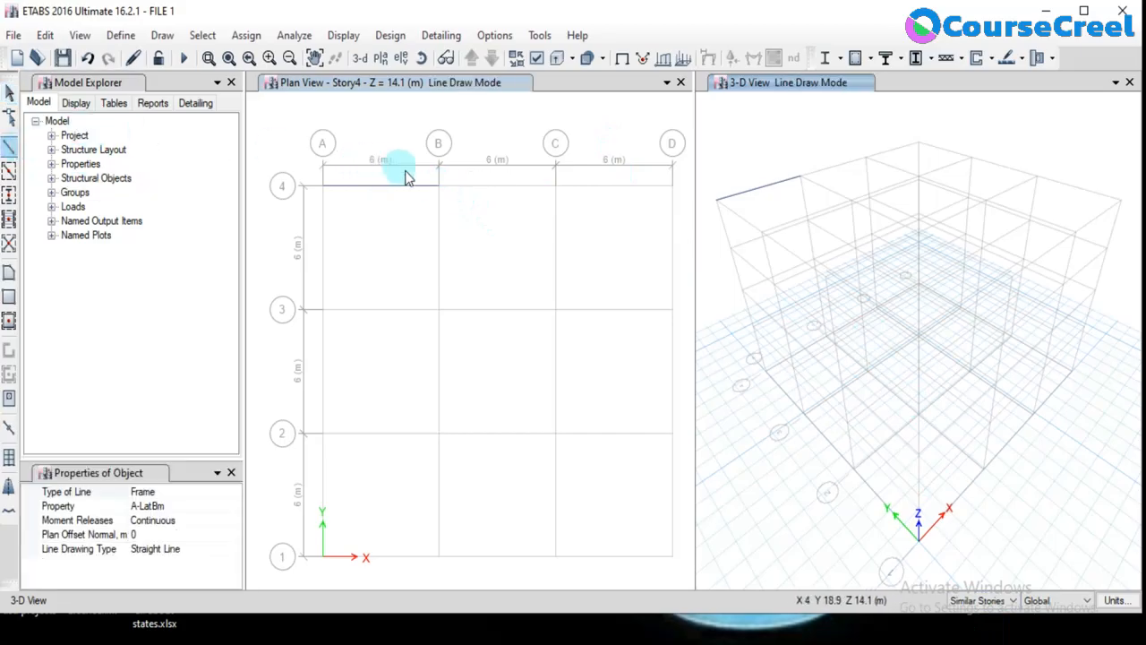
left_click(439, 186)
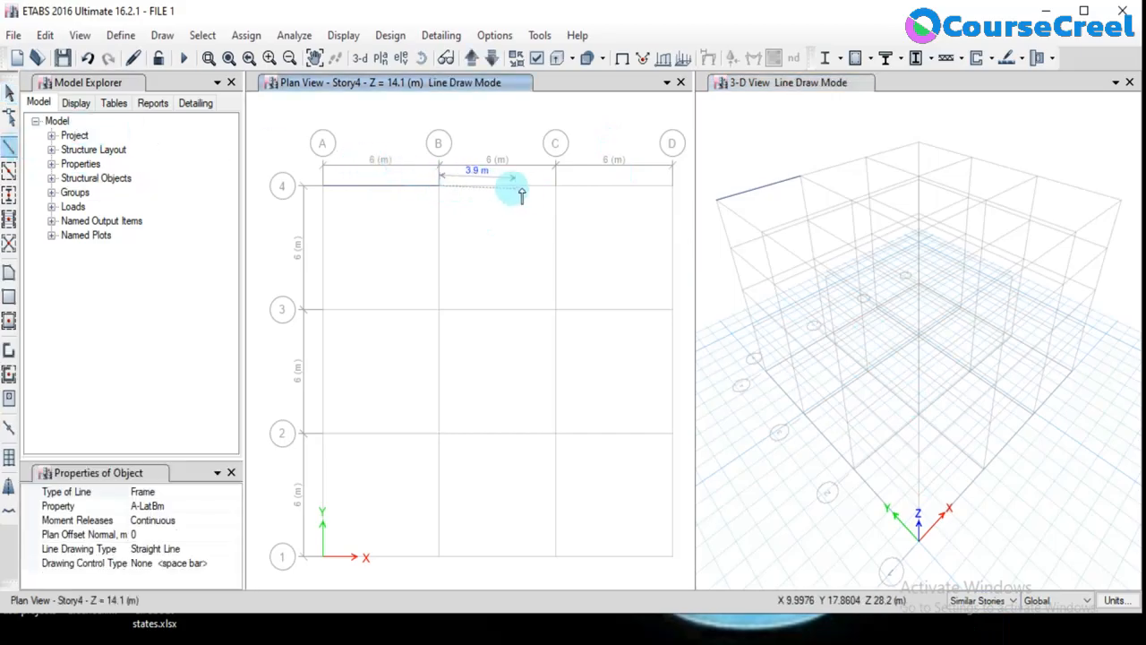
left_click(554, 186)
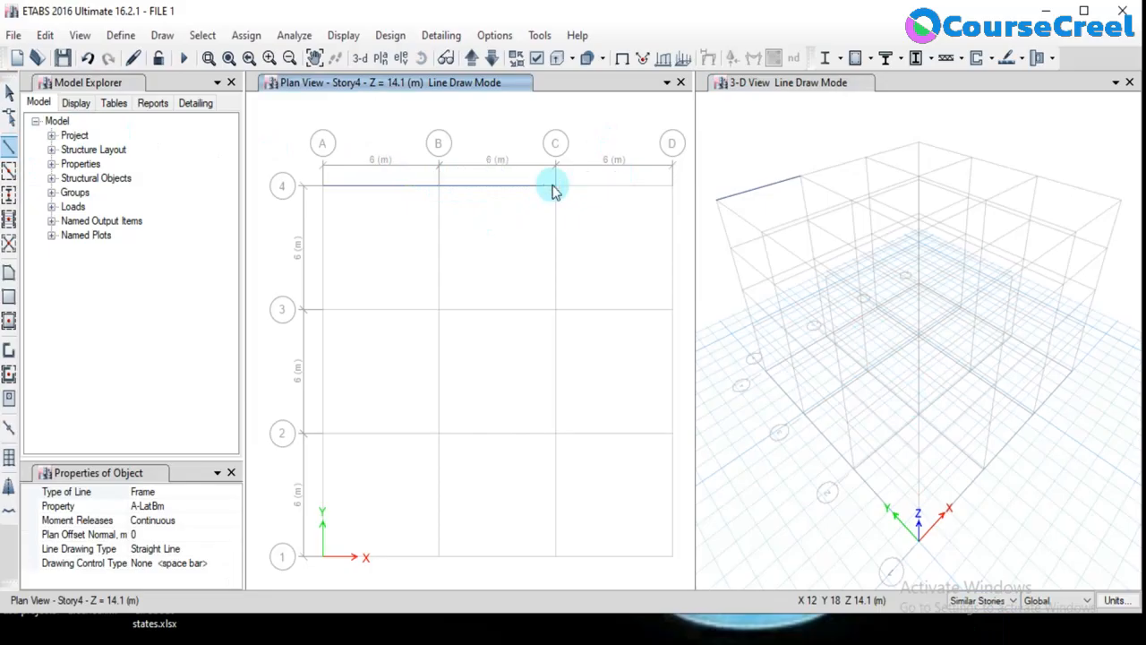
left_click(788, 137)
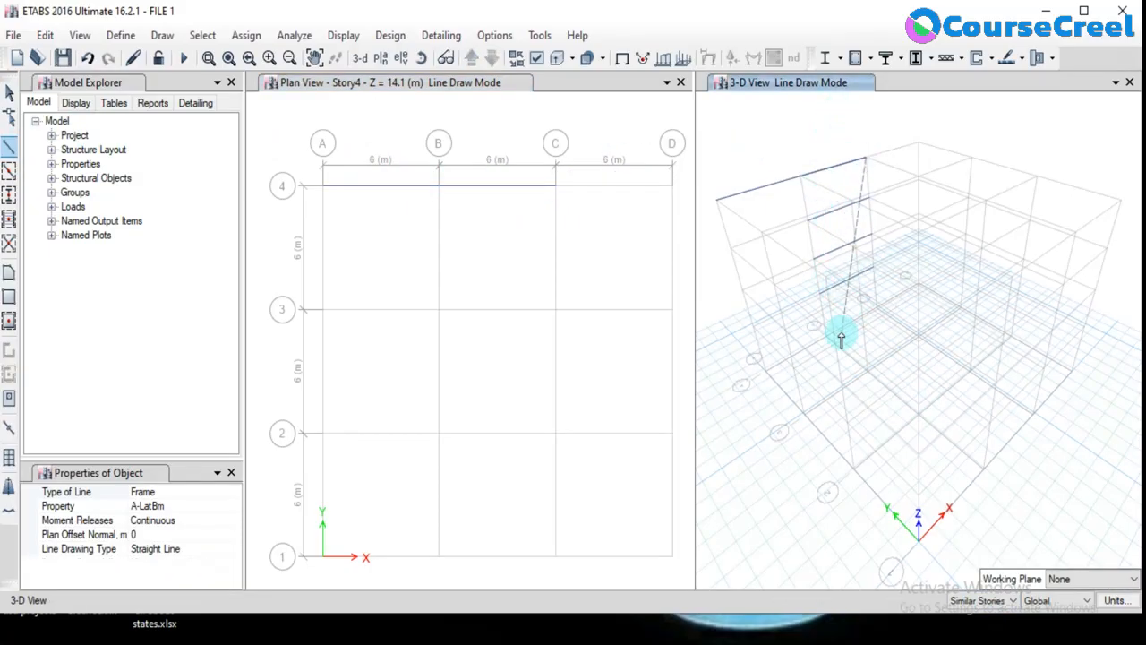
Switch drawing to All Stories and extend the beam line on grid 4 from C4 to D4.
left_click(980, 600)
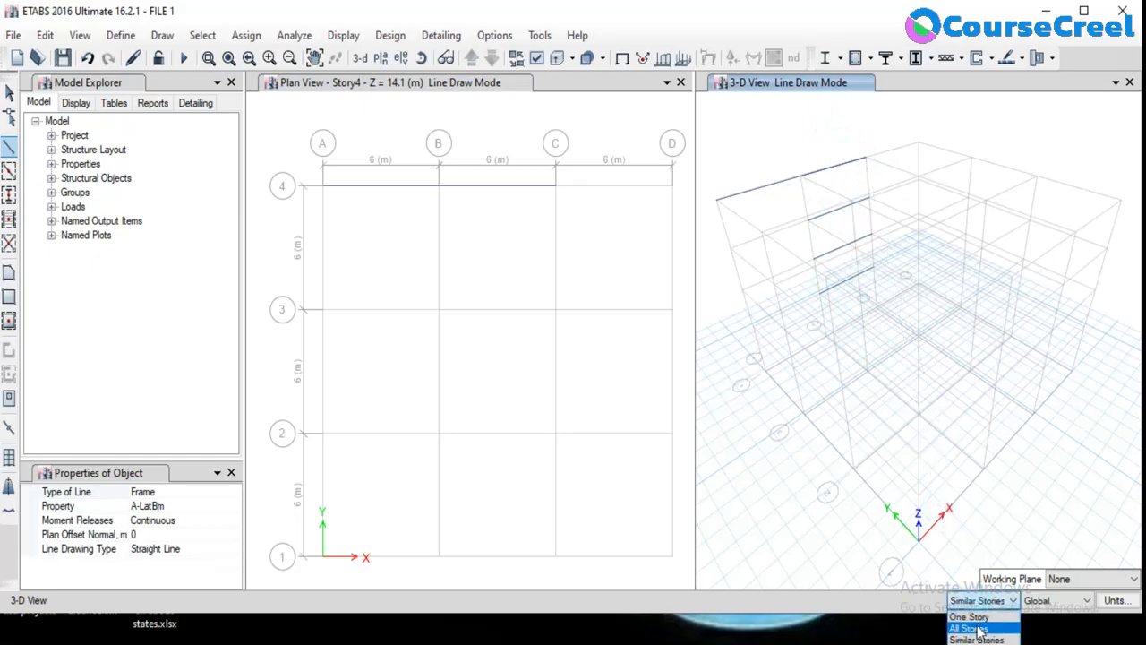
left_click(976, 629)
left_click(590, 265)
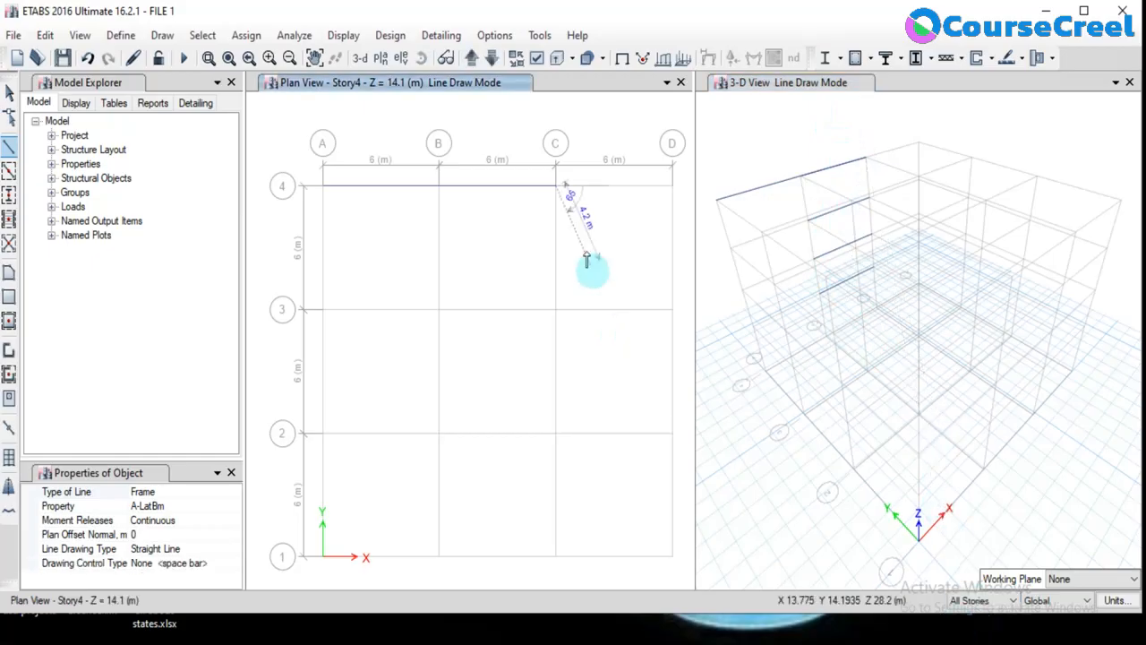
left_click(671, 186)
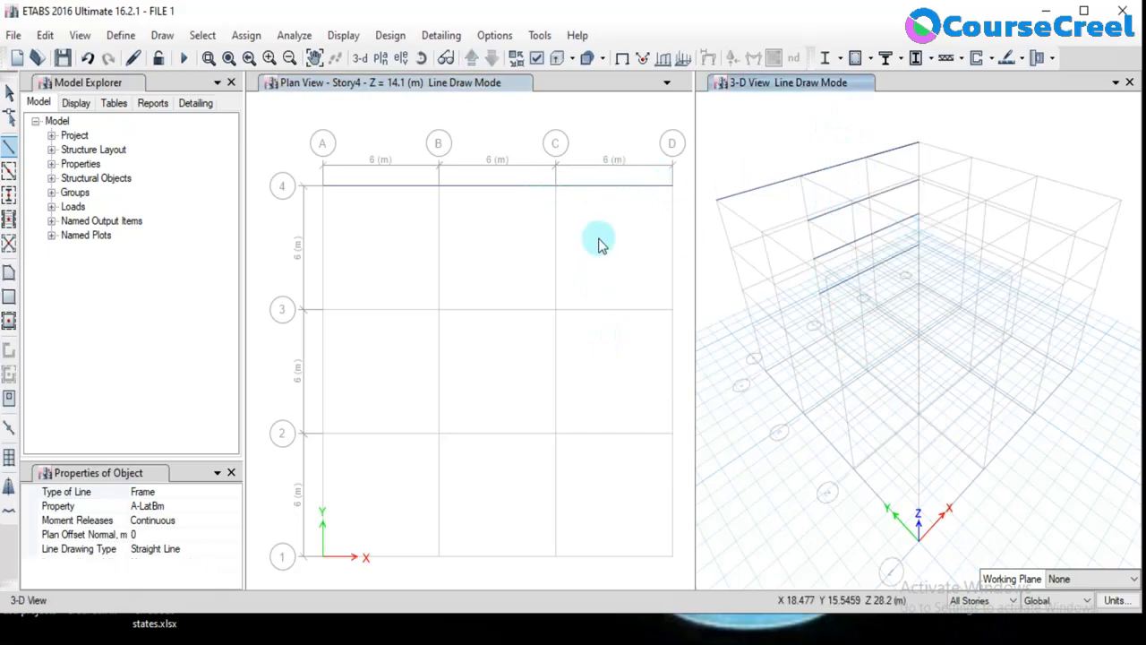
key("Escape")
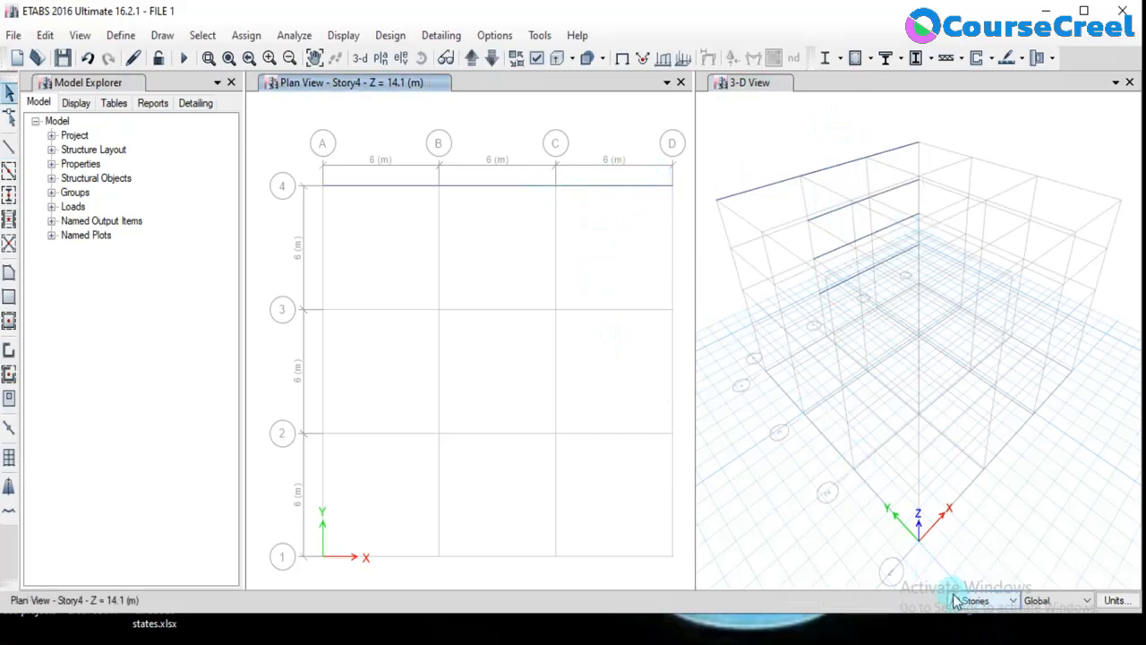
Draw a beam on grid line 3 from C3 to D3 across all stories.
left_click(9, 146)
left_click(556, 309)
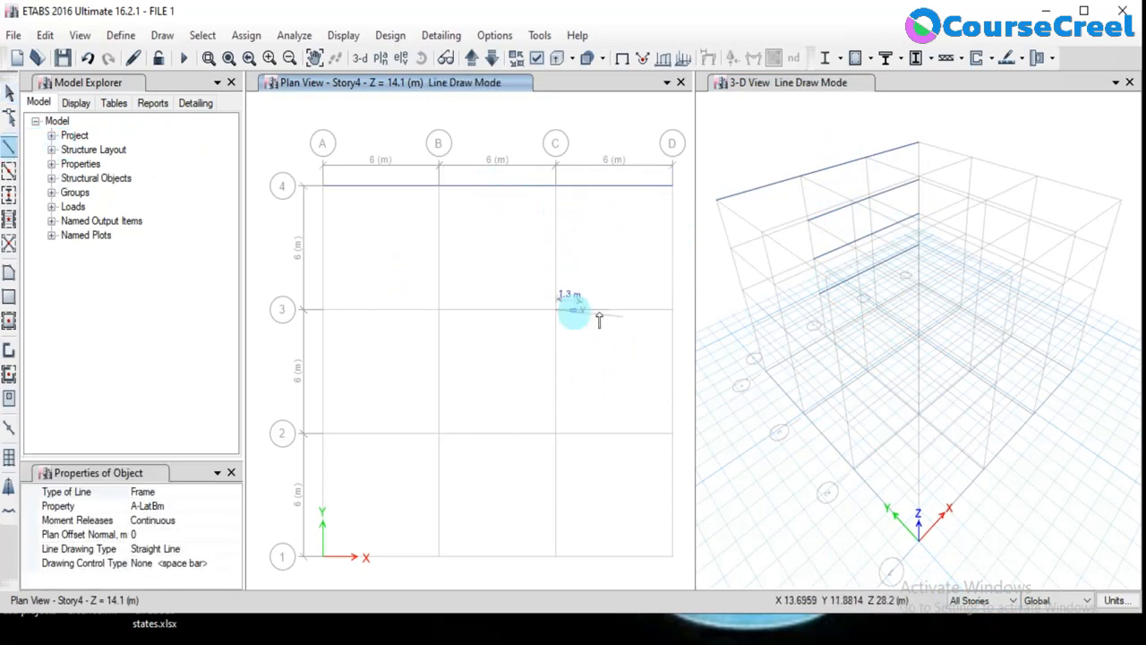
left_click(672, 309)
left_click(973, 184)
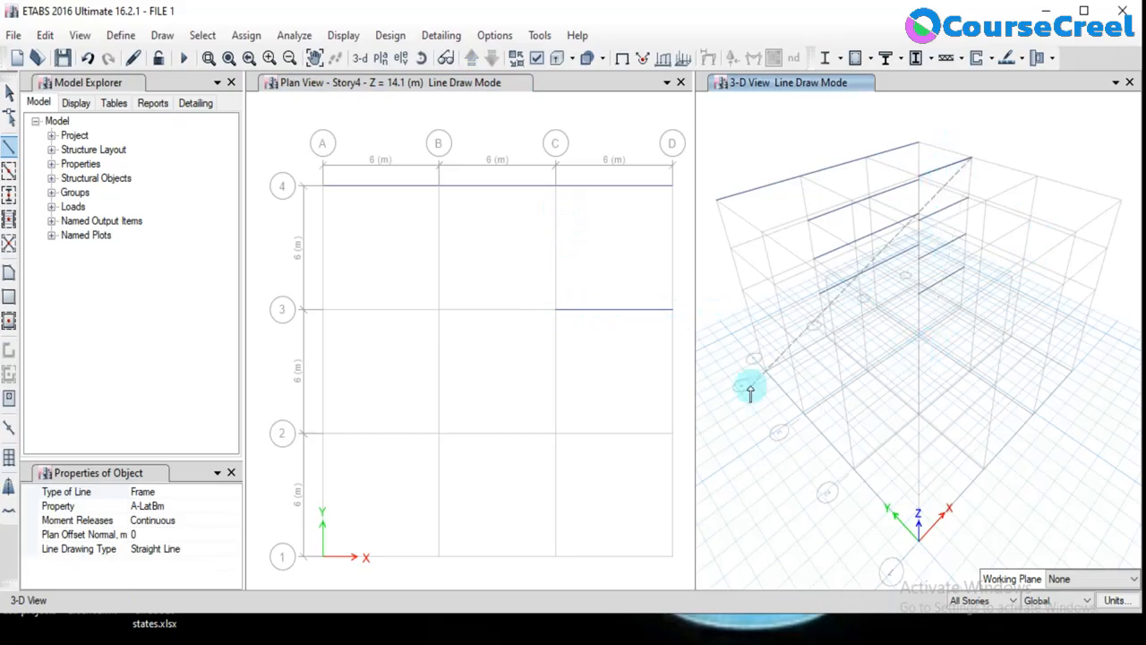
key("Escape")
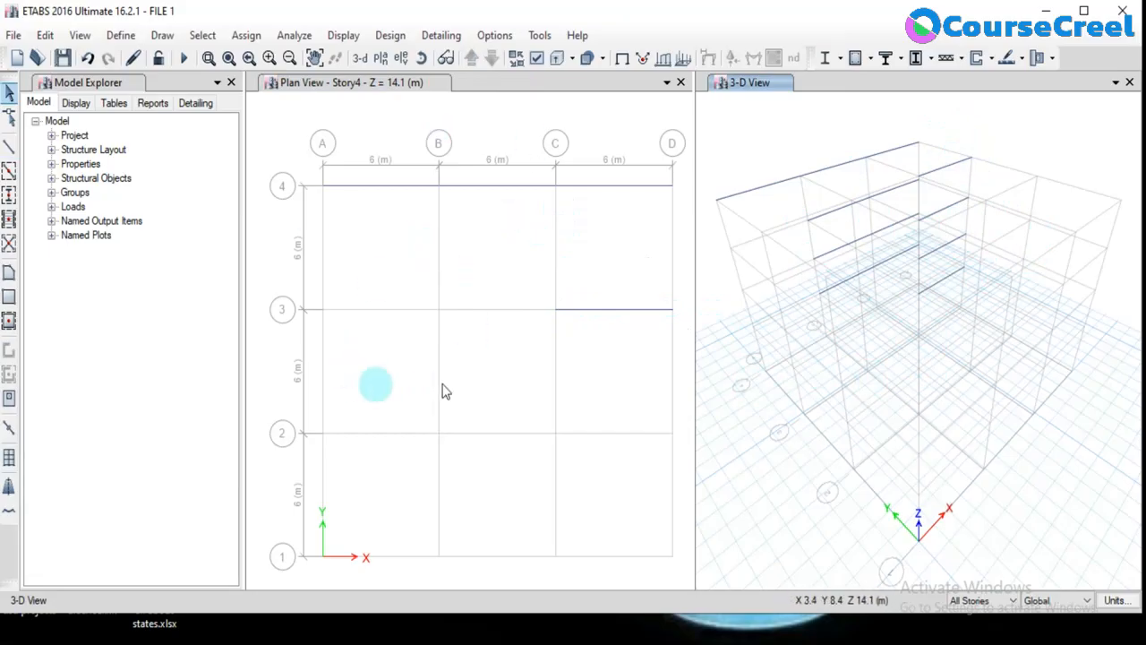
Set drawing to Similar Stories and delete all the beams drawn on grid lines 3 and 4.
left_click(969, 602)
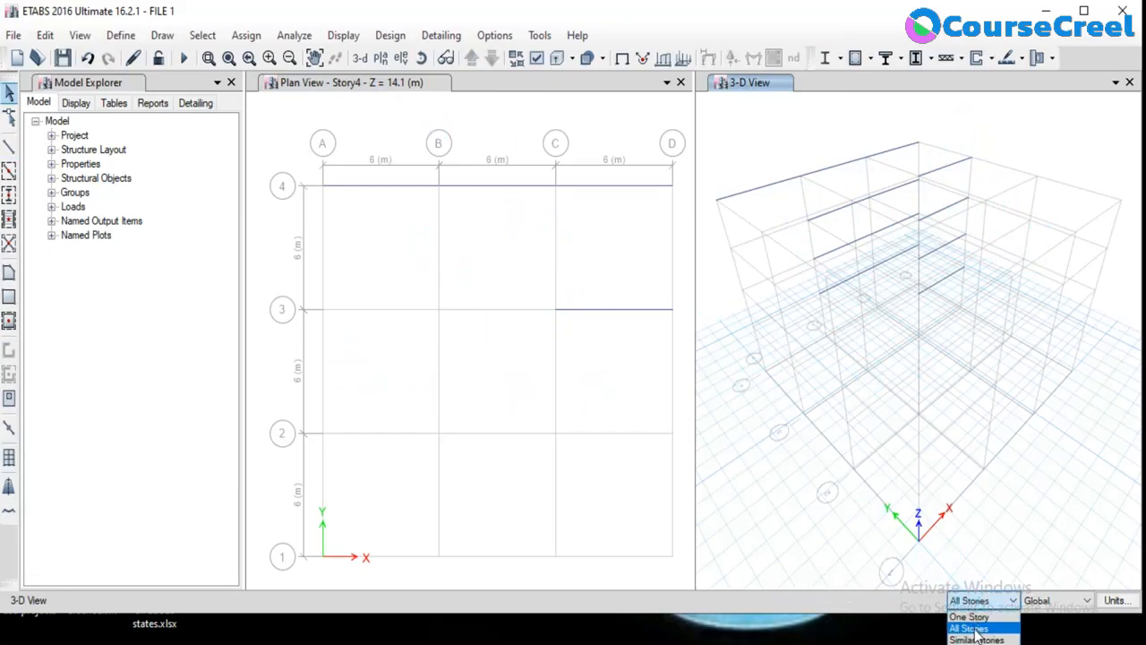
left_click(980, 634)
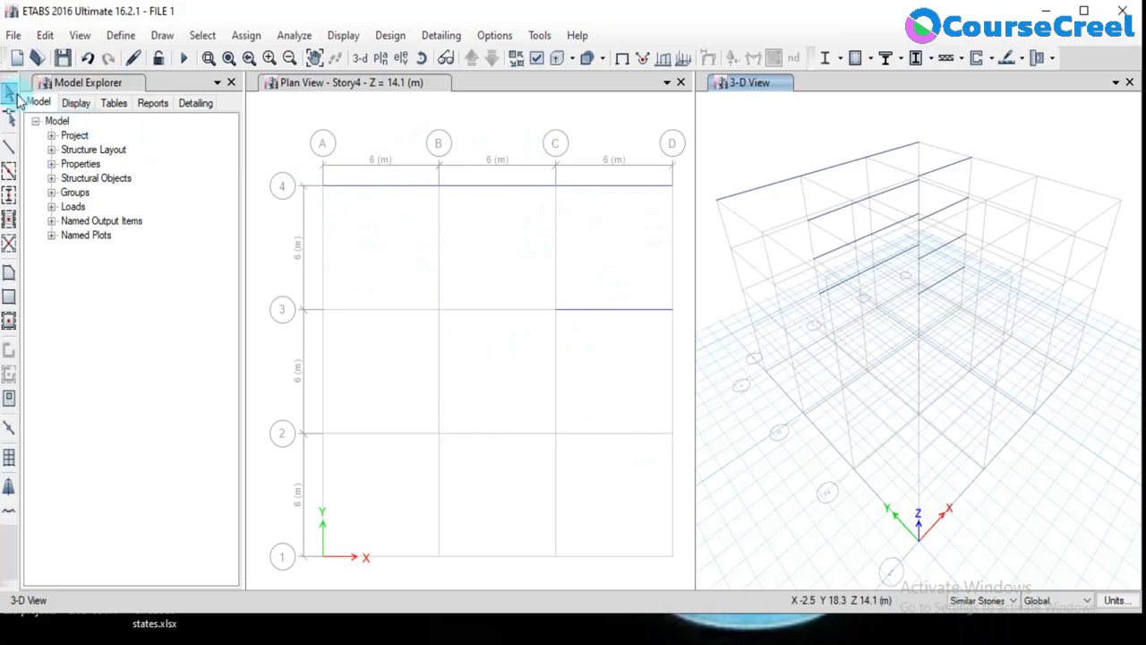
left_click_drag(302, 148, 683, 361)
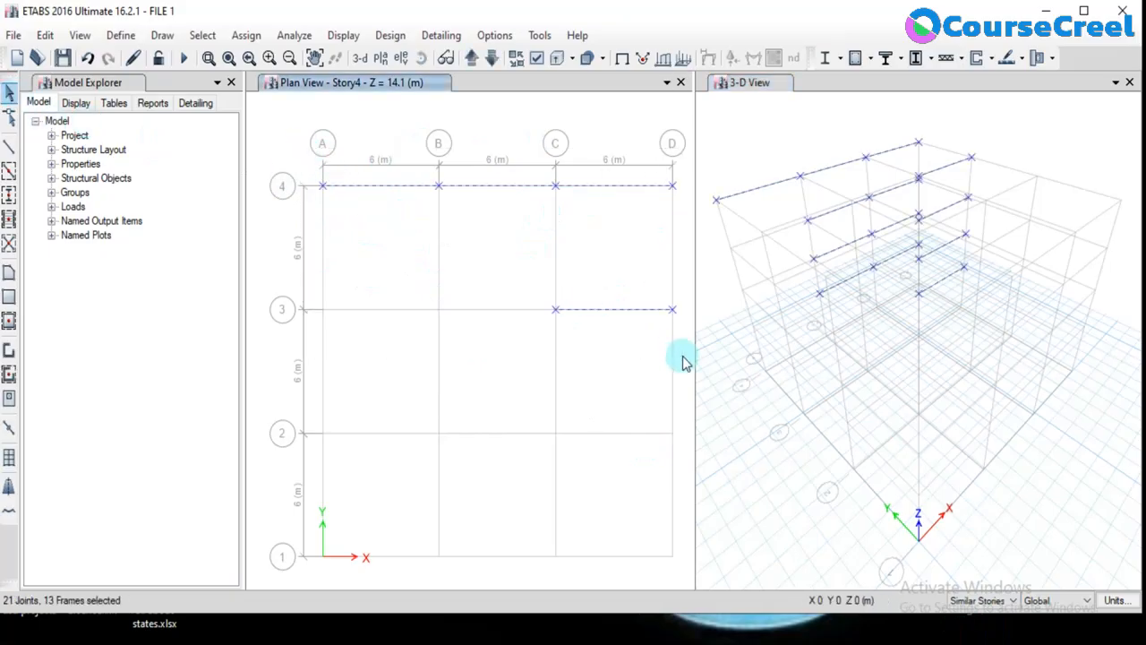
key("Delete")
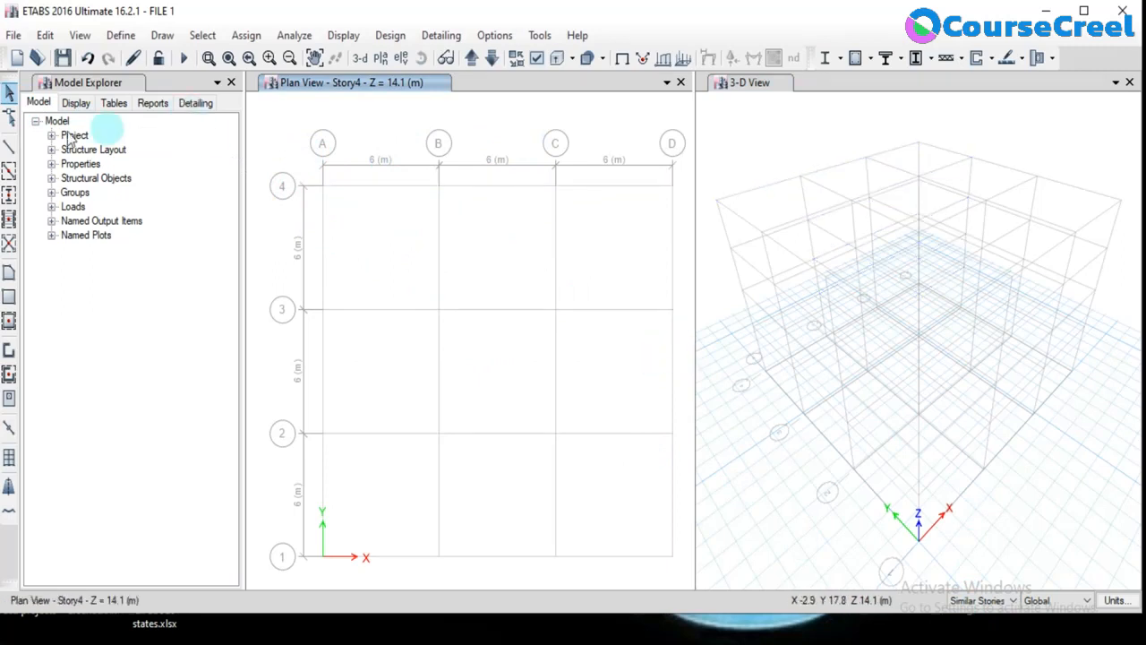
Draw a beam from grid point A4 to B4 with Similar Stories active.
left_click(7, 148)
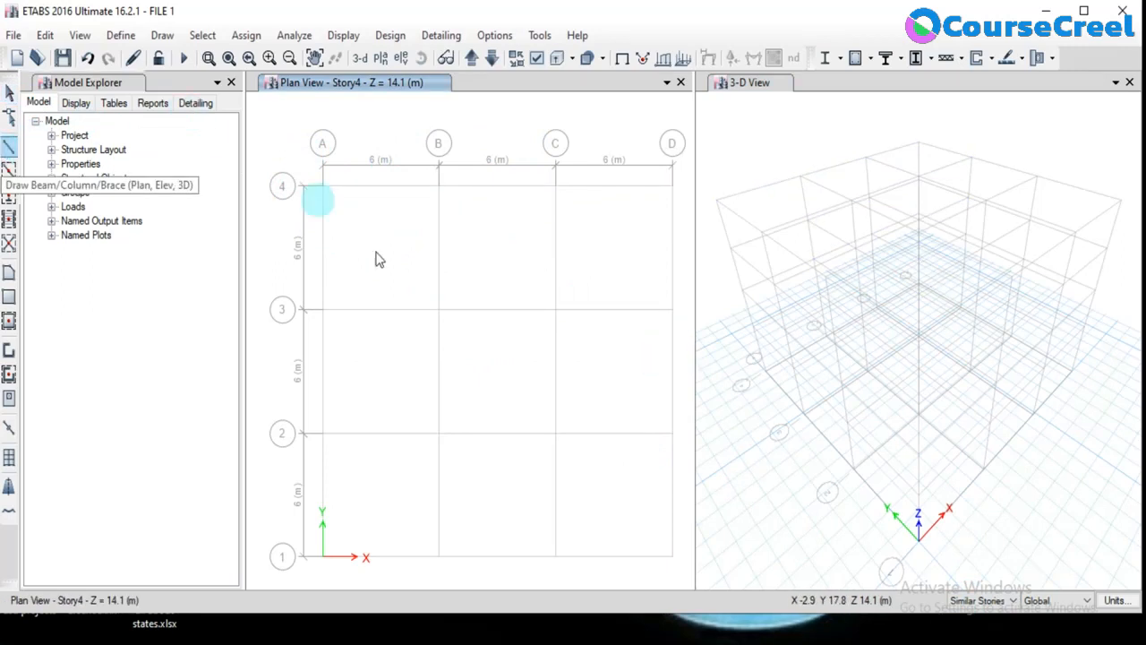
left_click(322, 188)
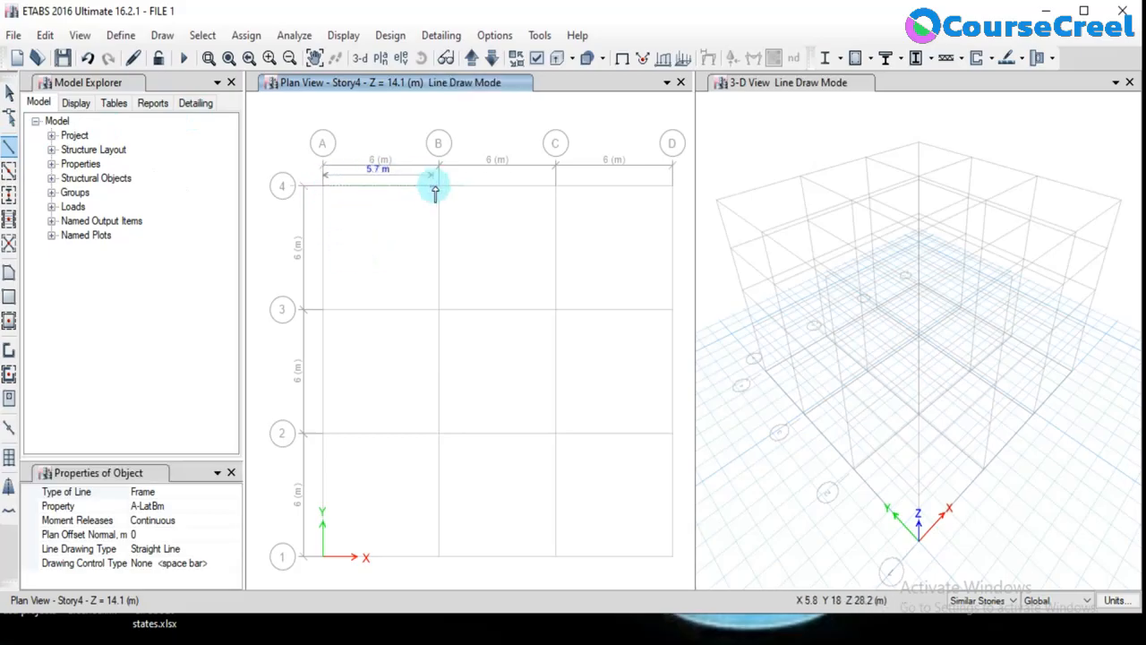
left_click(439, 188)
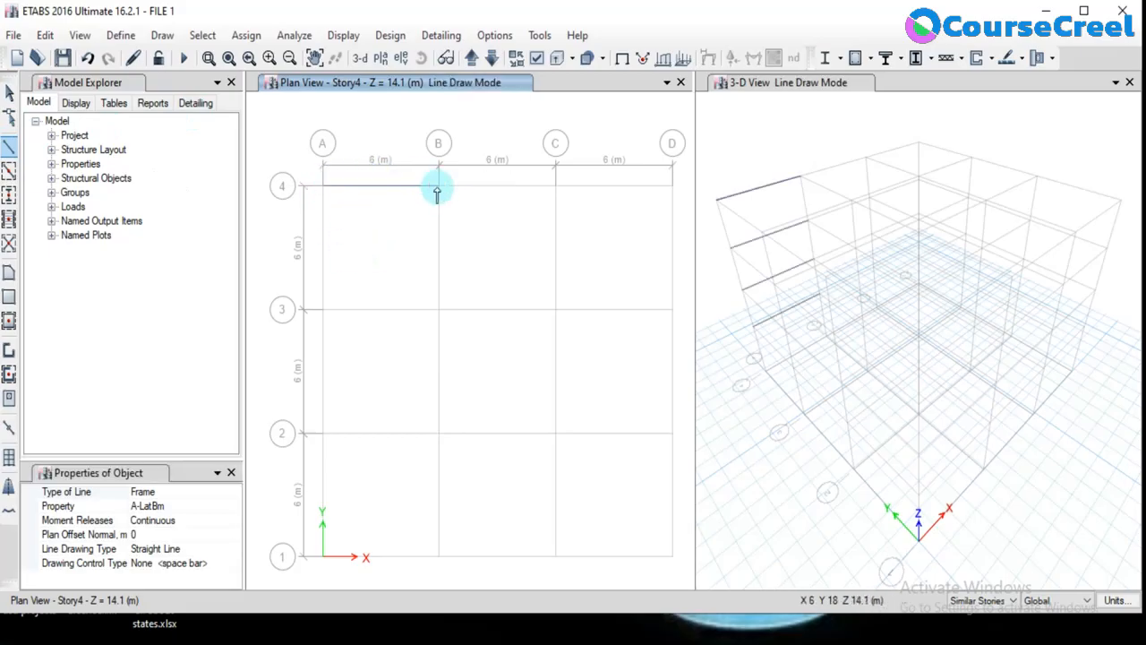
Quick-draw A-LatBm beams on grid line 4 from B to C and from C to D.
left_click(5, 171)
left_click(504, 187)
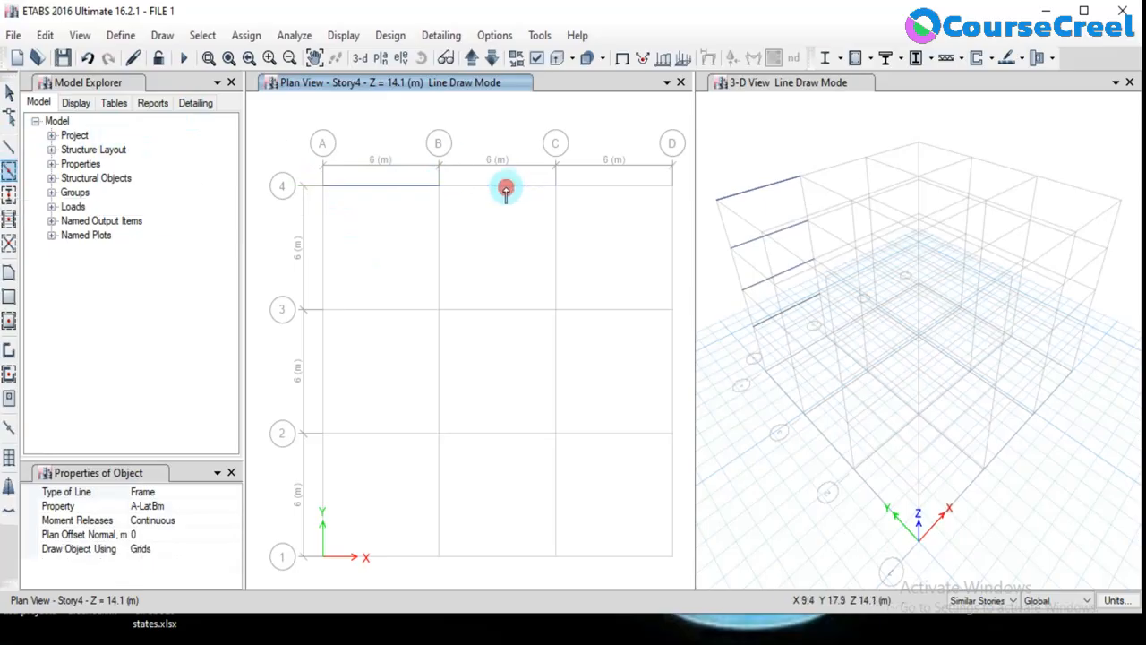
left_click(596, 190)
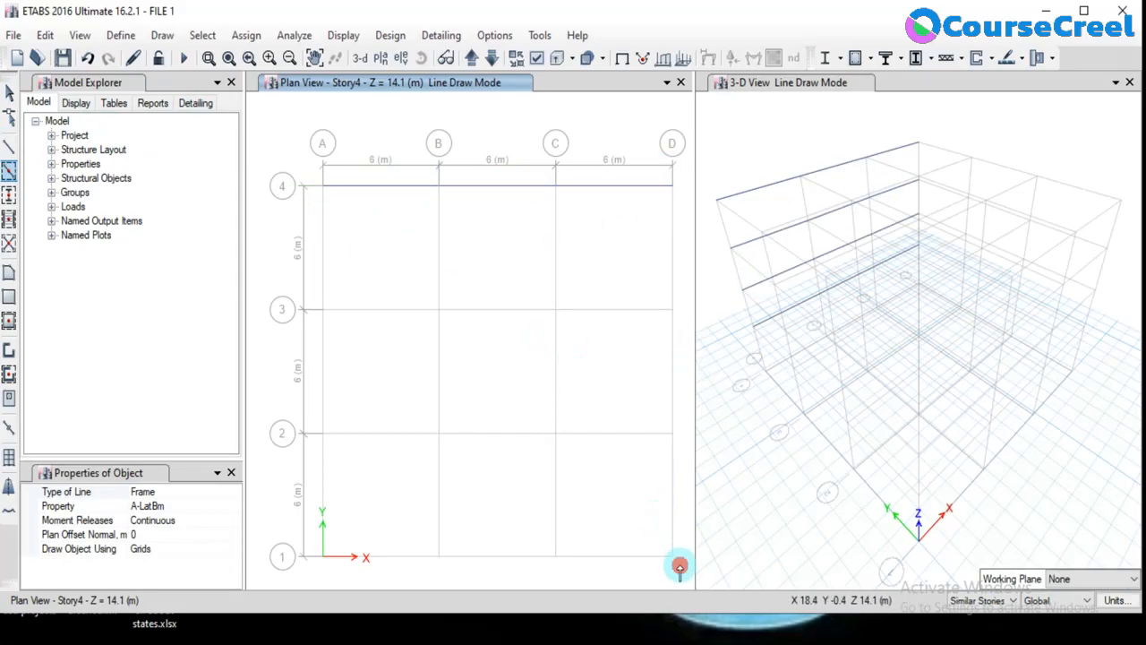
Quick-draw beams across the whole grid between lines 1 and 3, plus the lines A to D between grids 3 and 4.
mouse_move(680, 566)
left_mouse_down()
mouse_move(450, 414)
mouse_move(317, 286)
mouse_move(295, 179)
mouse_move(299, 218)
mouse_move(291, 201)
mouse_move(337, 205)
mouse_move(301, 186)
mouse_move(303, 208)
mouse_move(299, 187)
mouse_move(301, 308)
left_mouse_up()
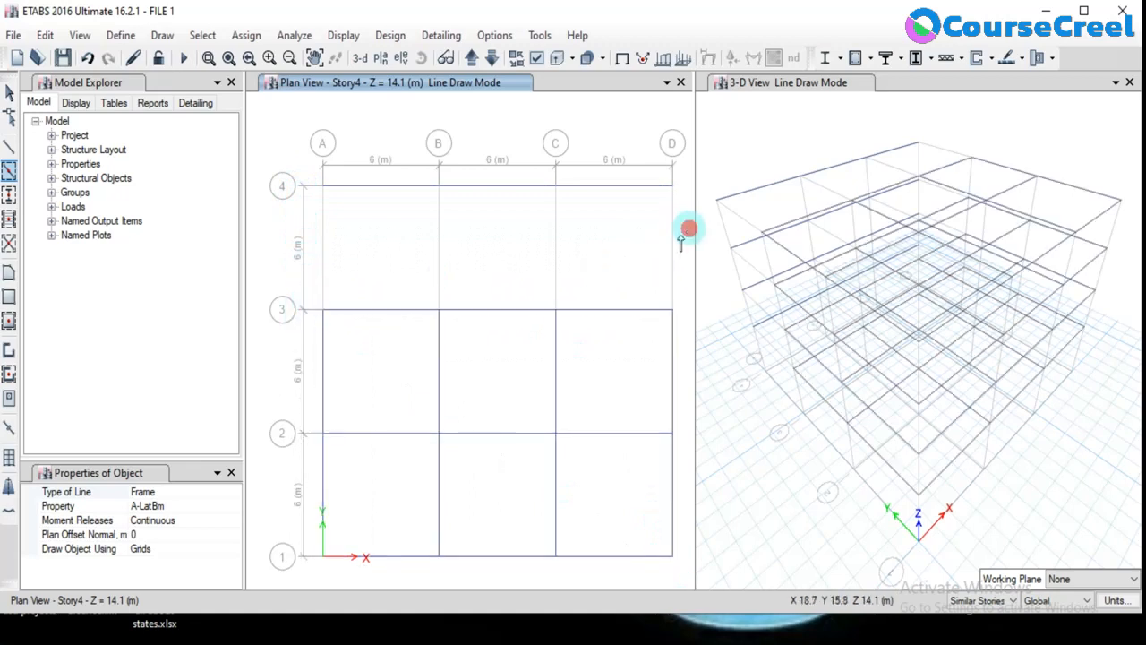
left_click_drag(683, 235, 303, 293)
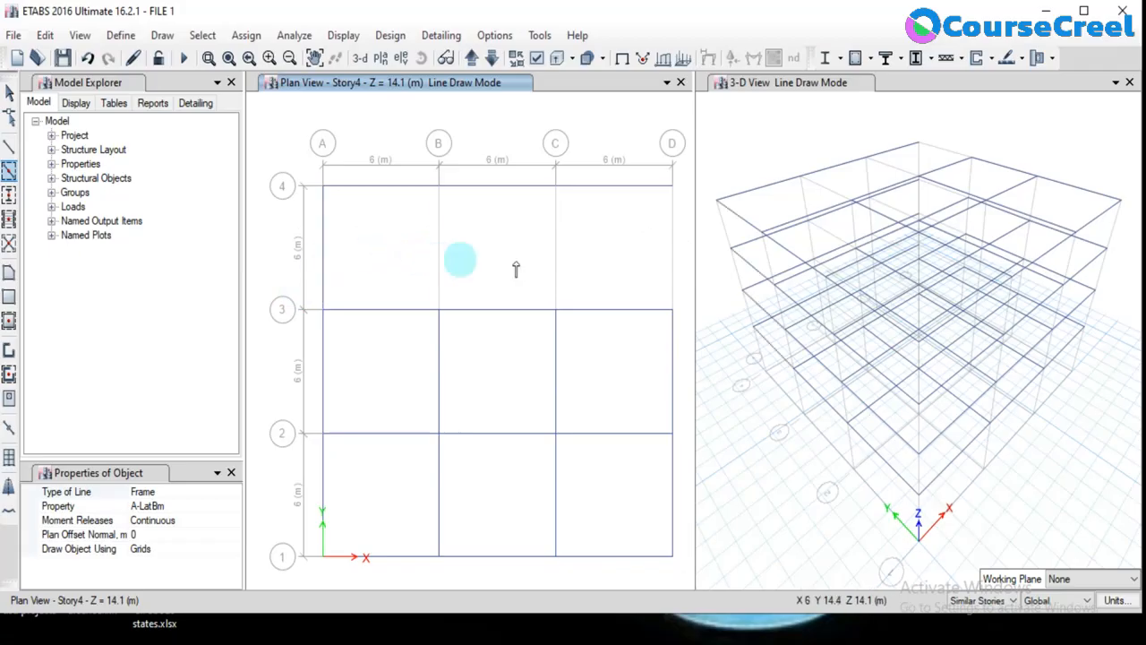
left_click(571, 262)
left_click(667, 261)
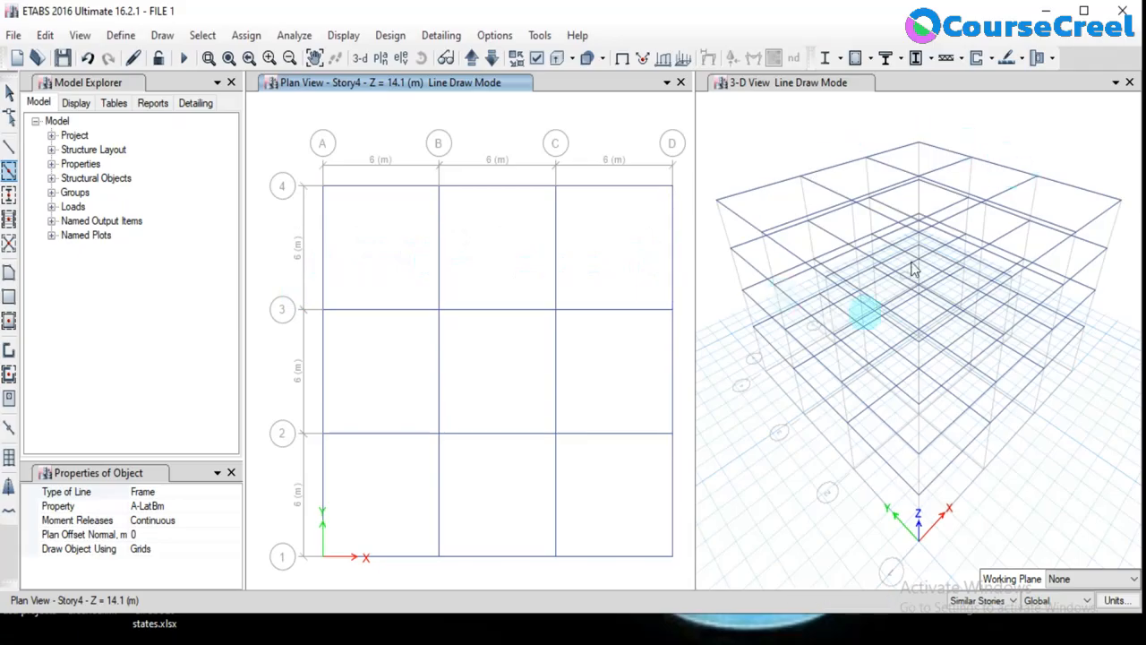
left_click(454, 190)
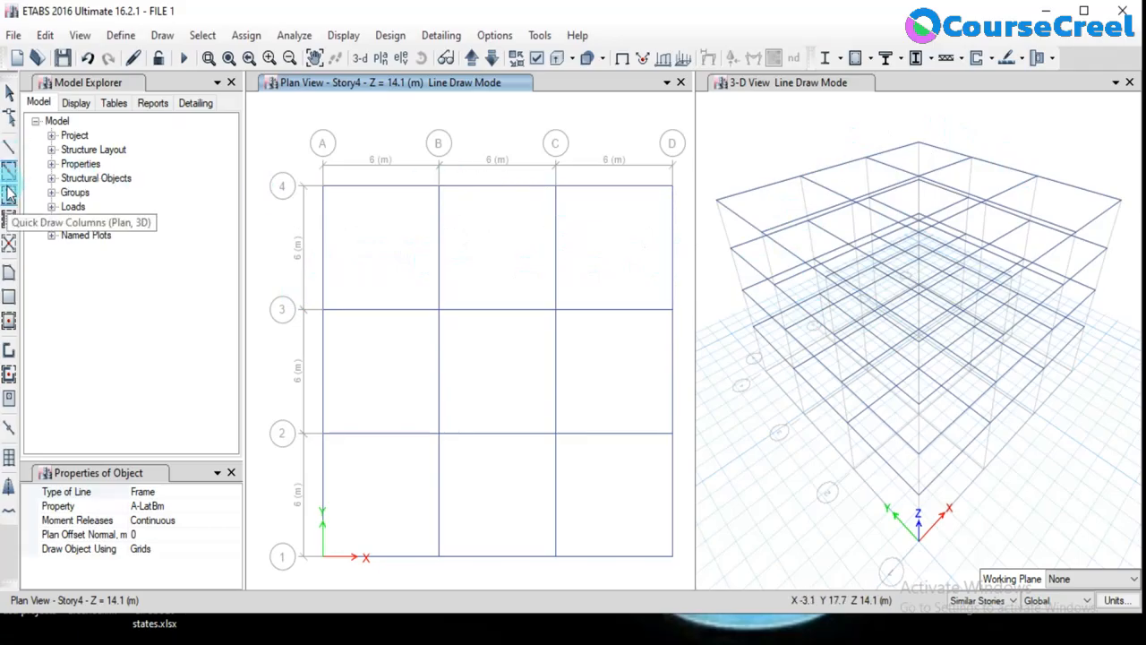
Place A-LatCol columns at grid points A4, B4 and C4 with Quick Draw Columns.
left_click(160, 36)
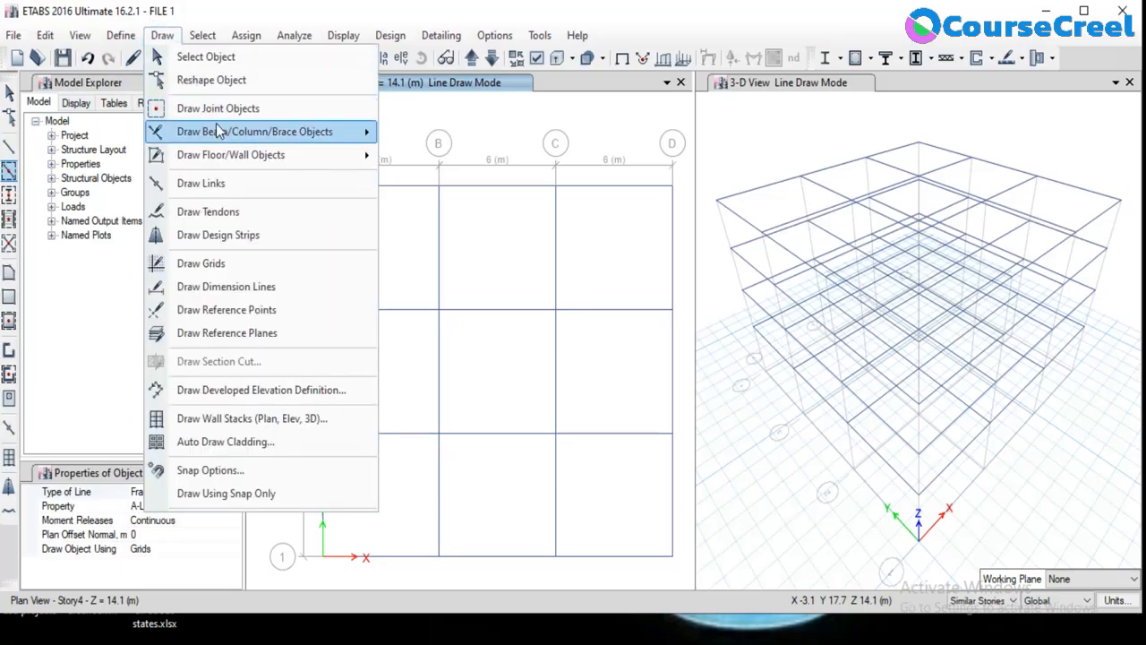
mouse_move(220, 137)
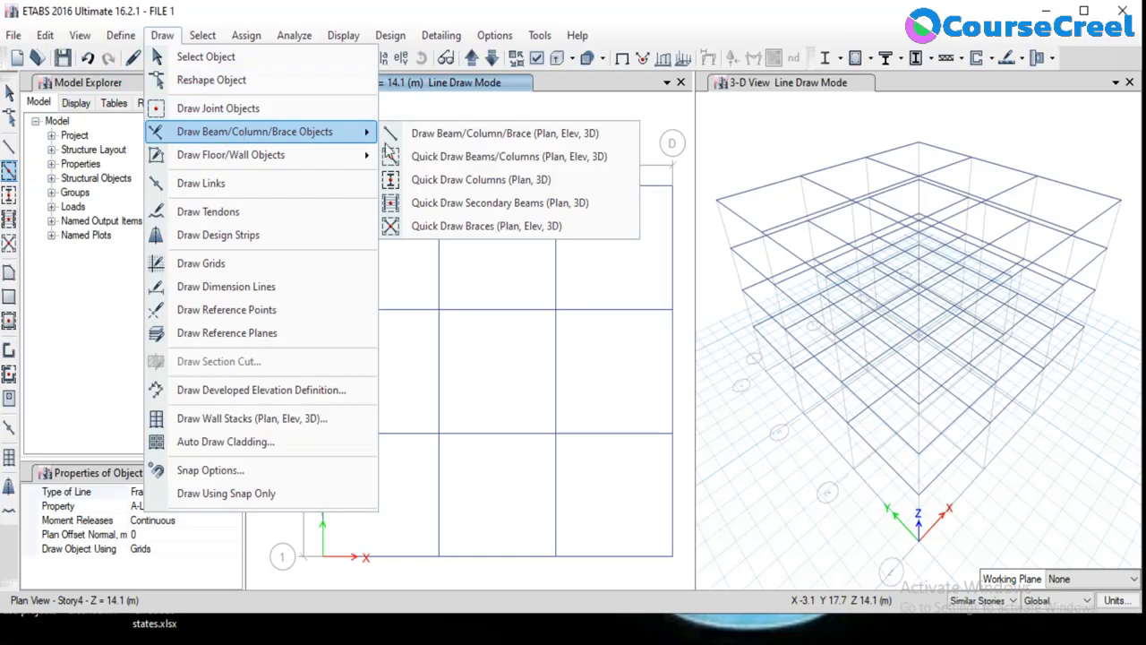
left_click(452, 182)
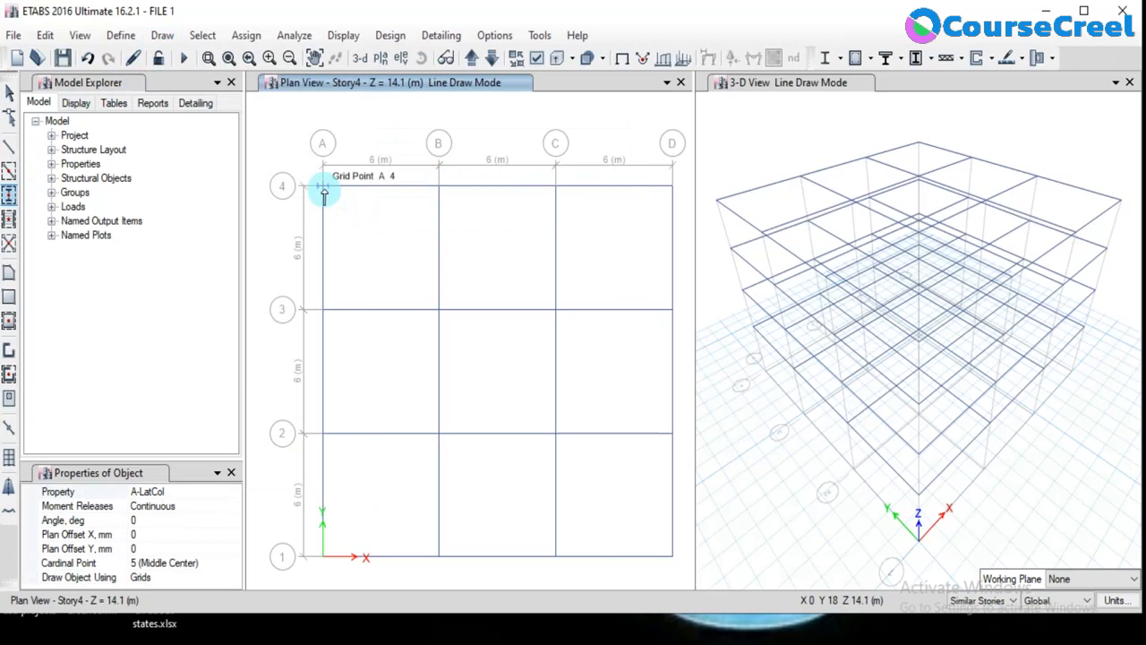
left_click(439, 188)
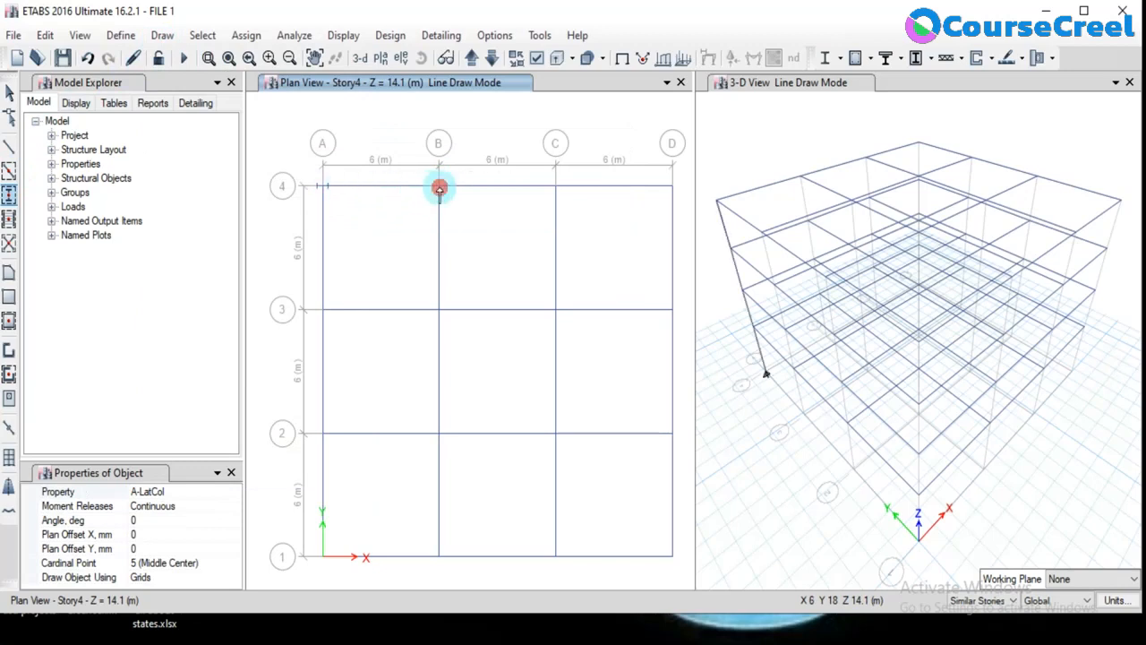
left_click(555, 185)
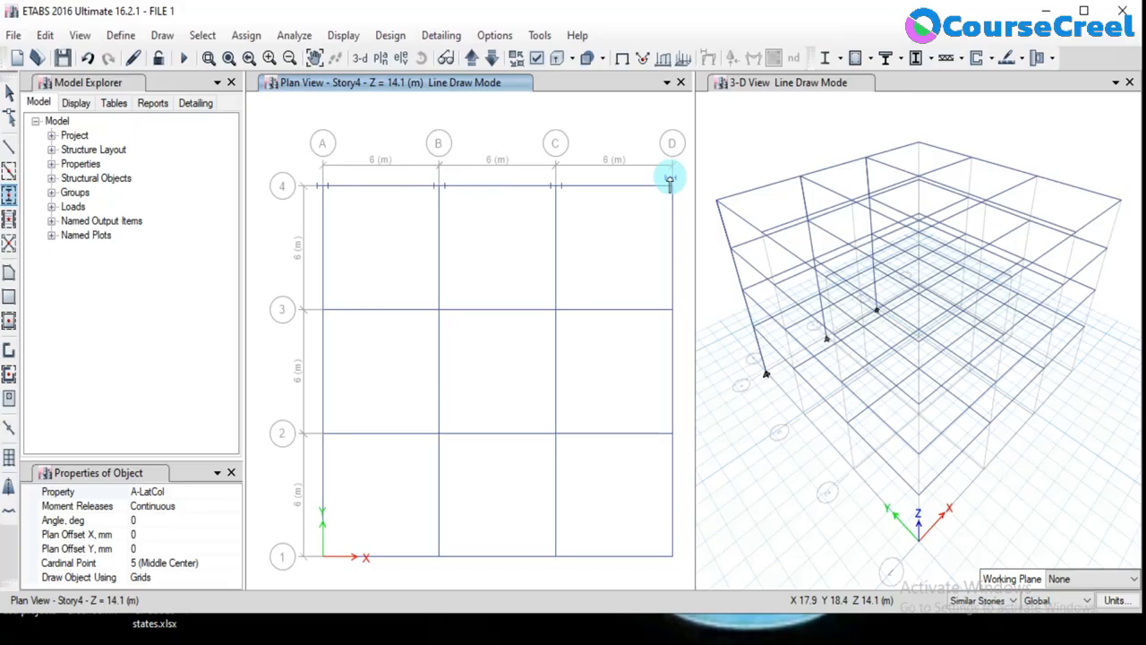
key("Escape")
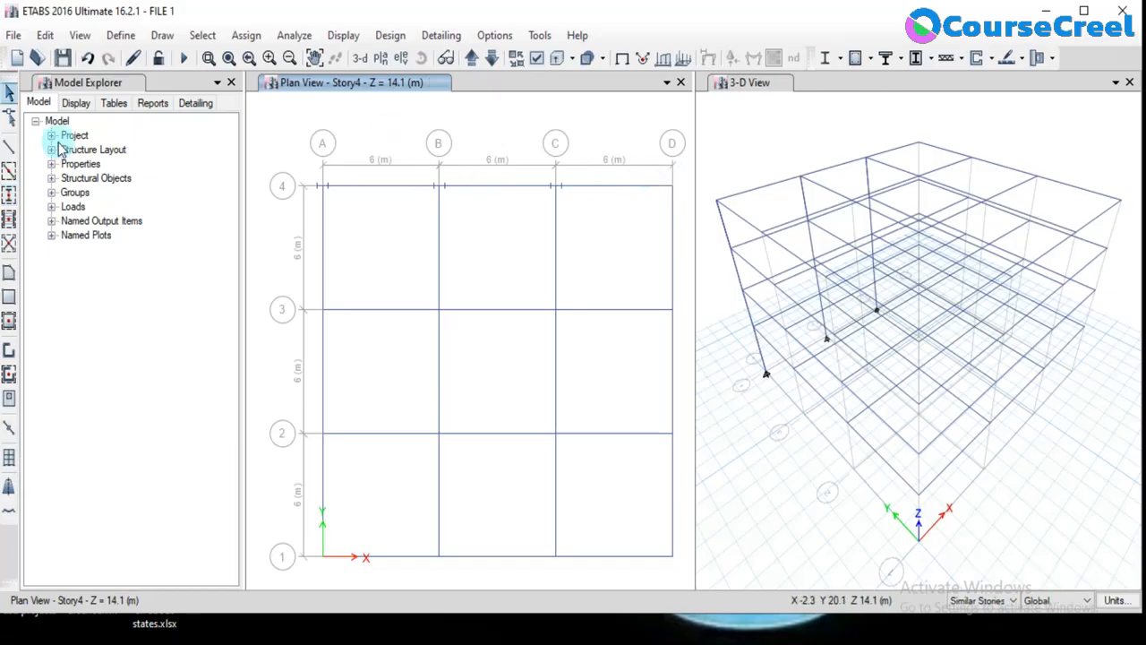
Maximize the program window and delete all beams and columns drawn in the model.
left_click(10, 146)
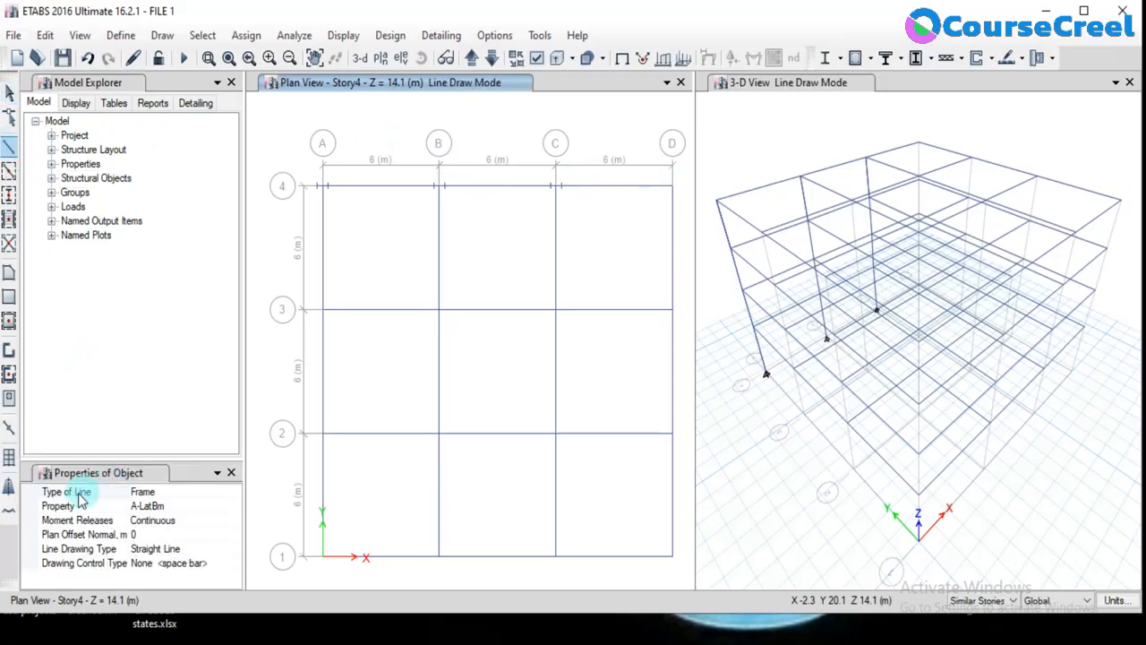
left_click(1085, 10)
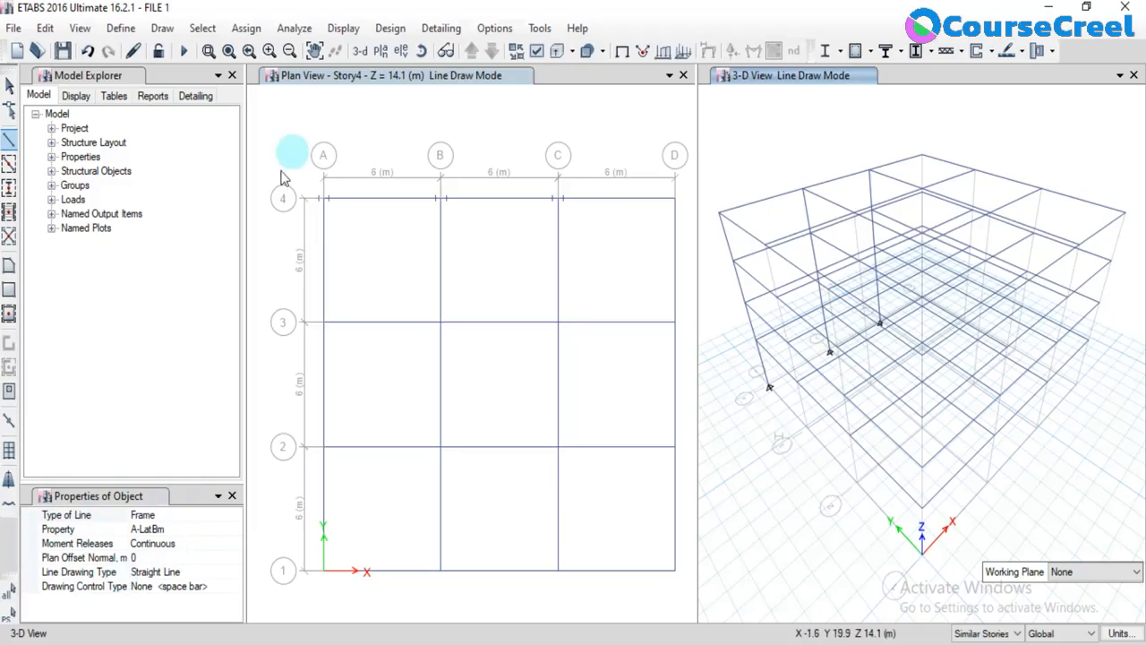
left_click(9, 85)
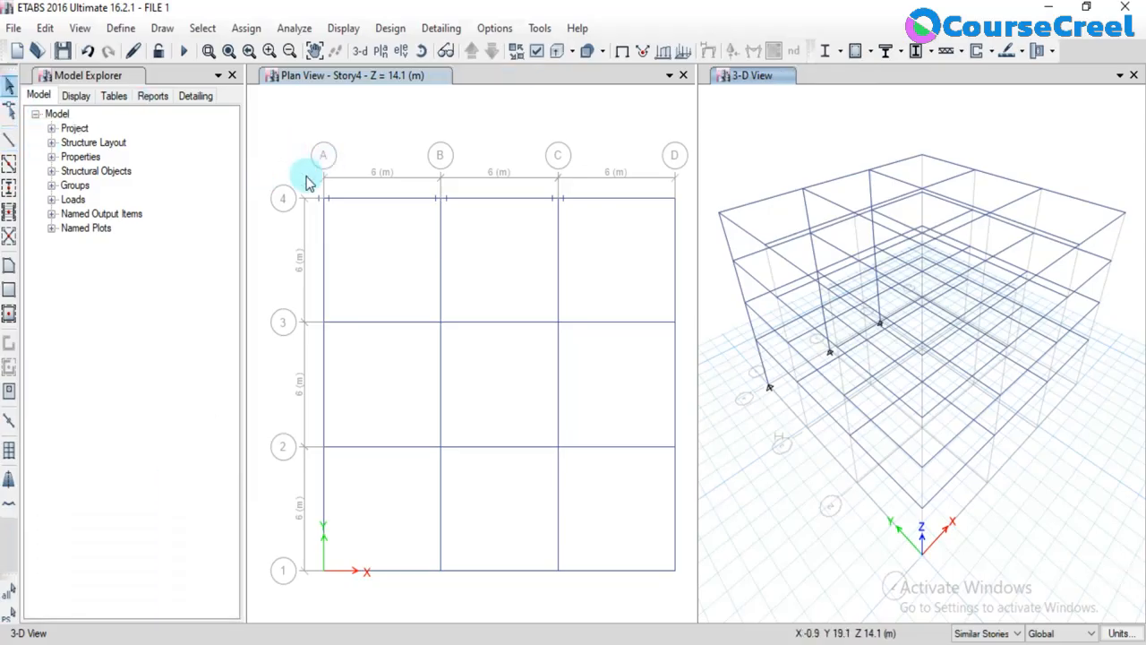
mouse_move(307, 178)
left_mouse_down()
mouse_move(671, 629)
mouse_move(691, 616)
left_mouse_up()
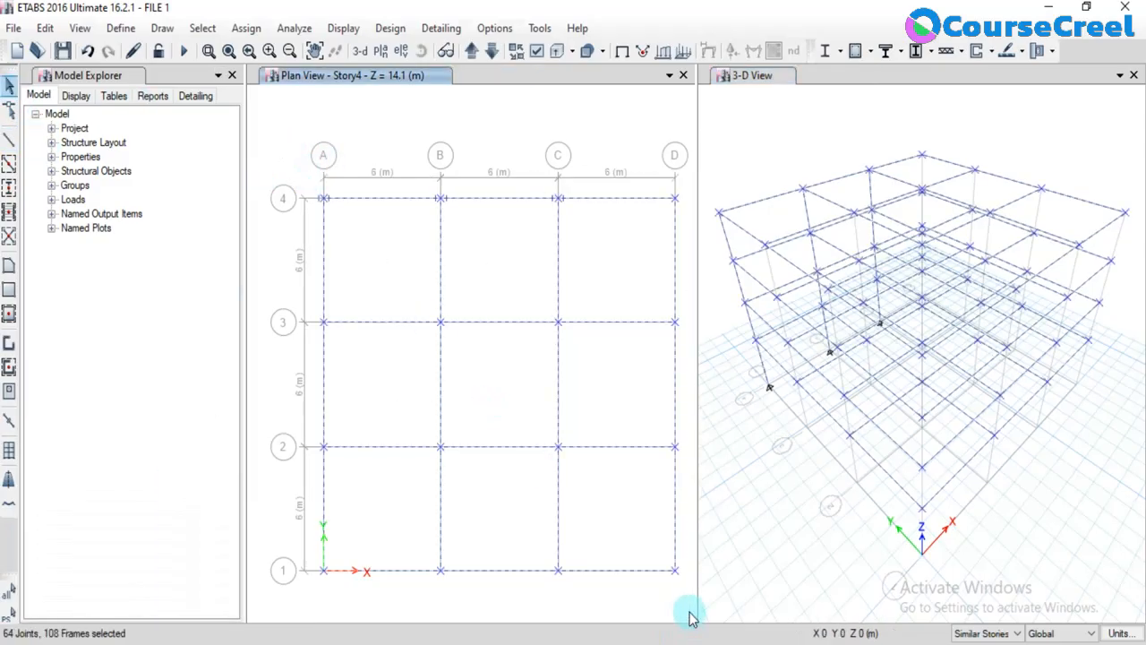
key("Delete")
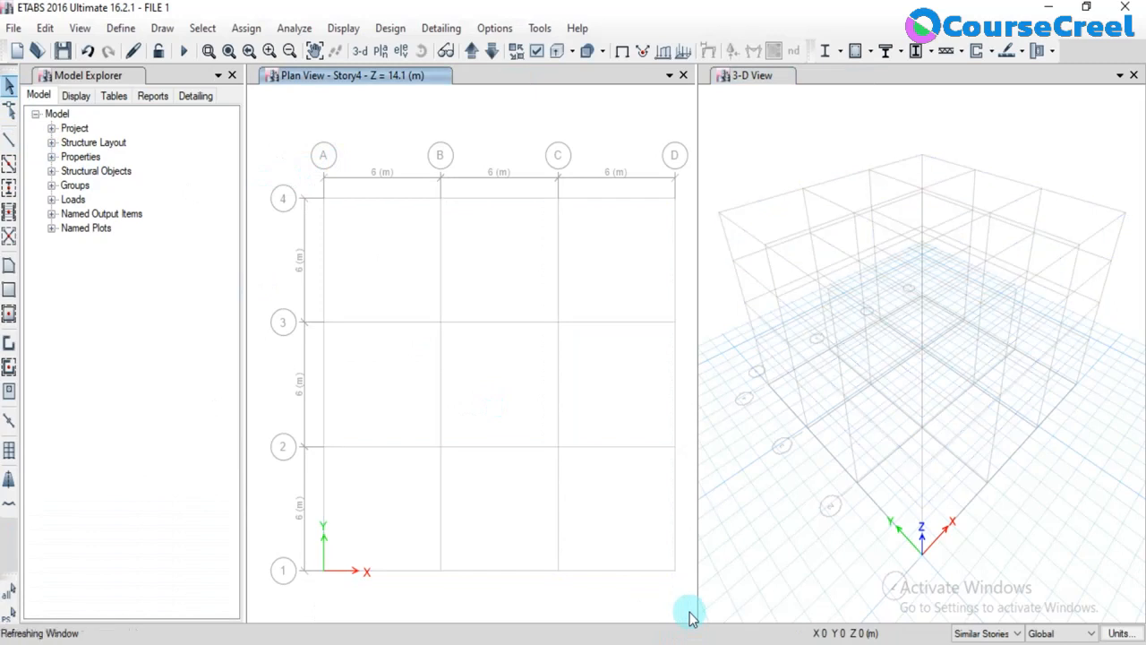
Quick-draw beams with the BEAM 1 section along all grid lines from A4 to D1 on Similar Stories.
left_click(8, 166)
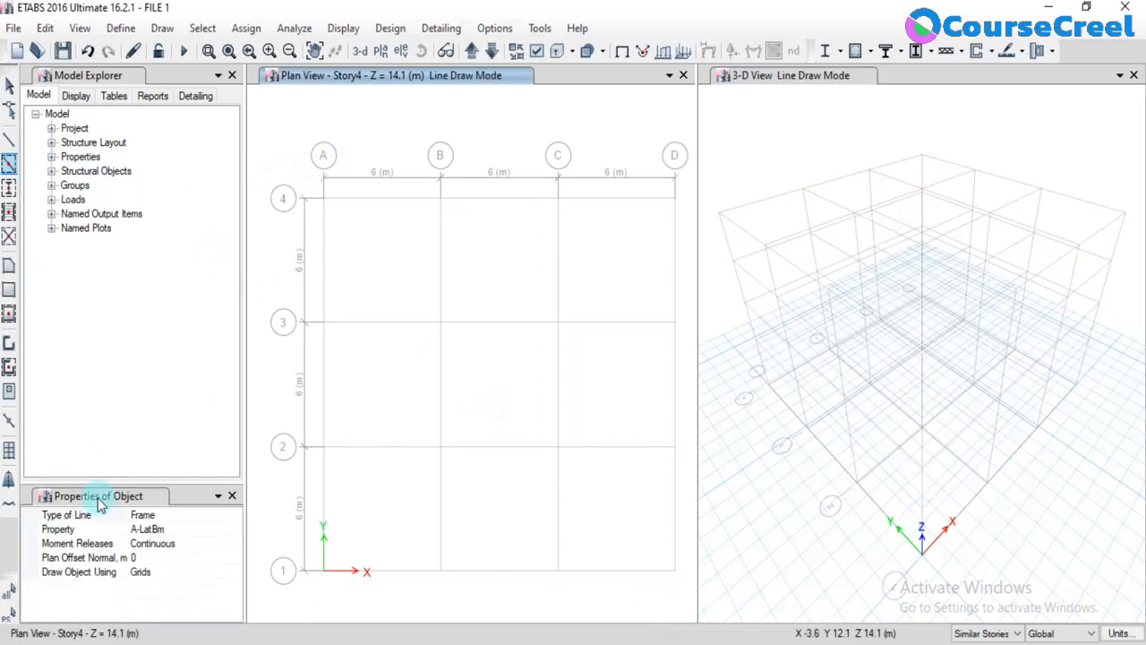
left_click(226, 530)
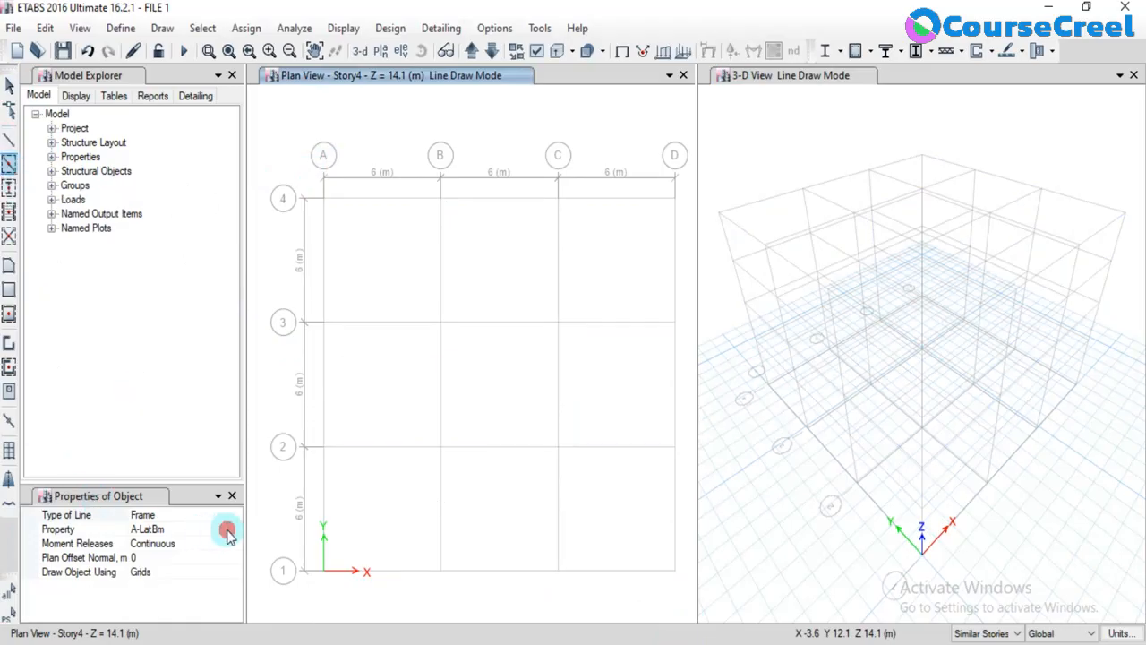
left_click(236, 532)
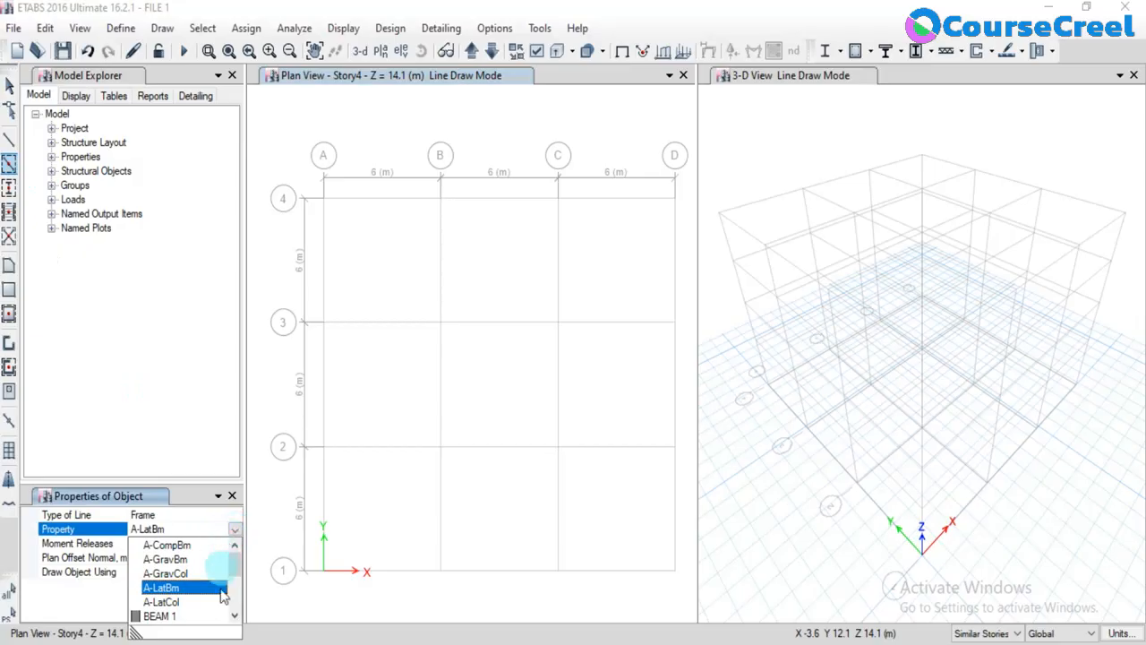
left_click(179, 616)
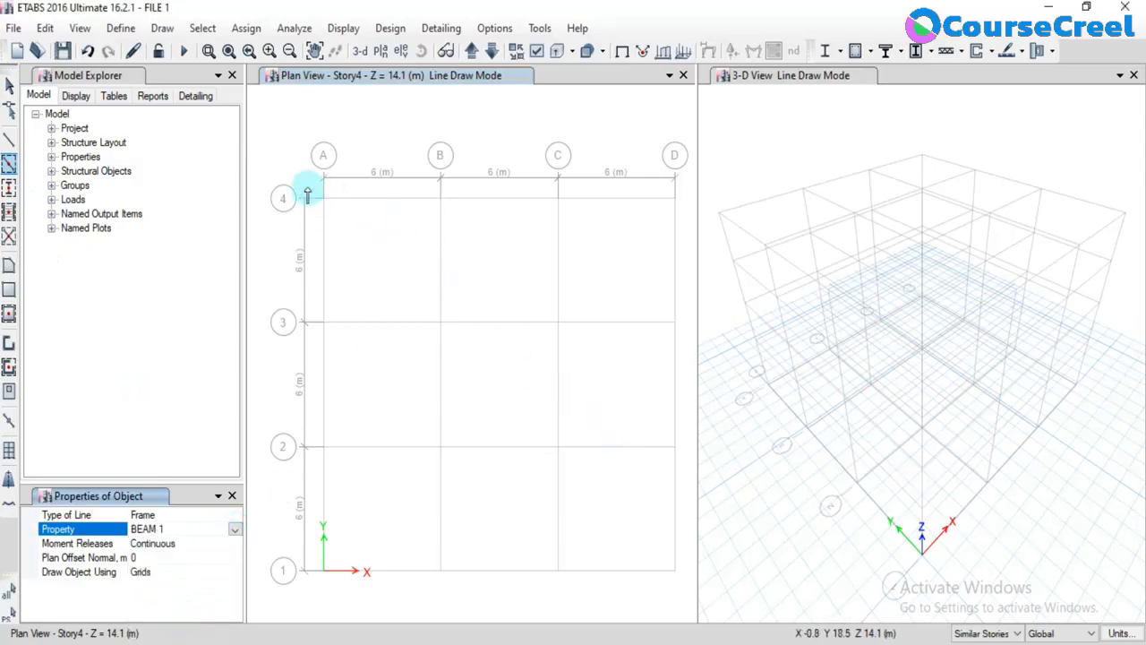
mouse_move(313, 191)
left_mouse_down()
mouse_move(399, 256)
mouse_move(685, 587)
left_mouse_up()
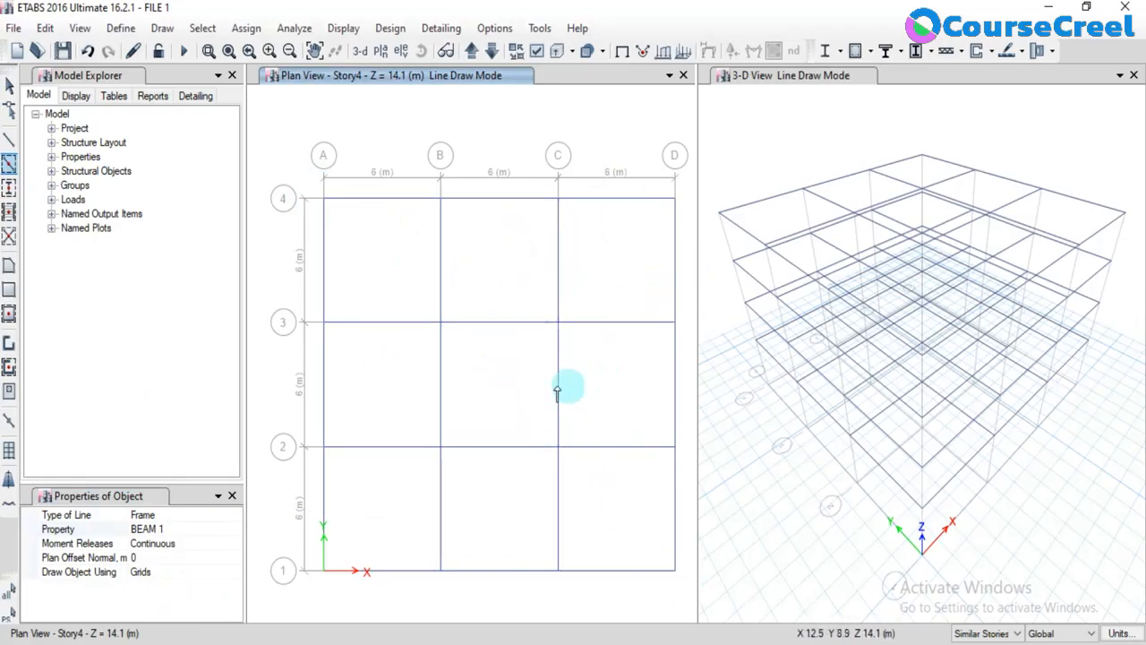
Quick-draw columns with the COL 1 section at every grid intersection from A4 to D1.
left_click(8, 195)
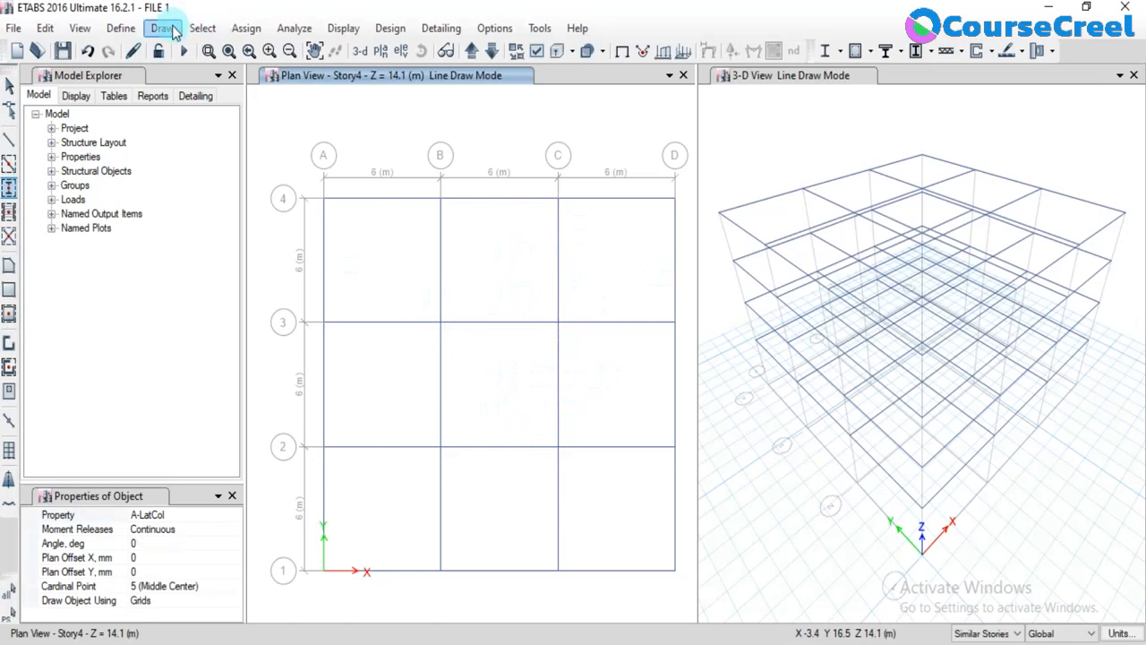
left_click(173, 31)
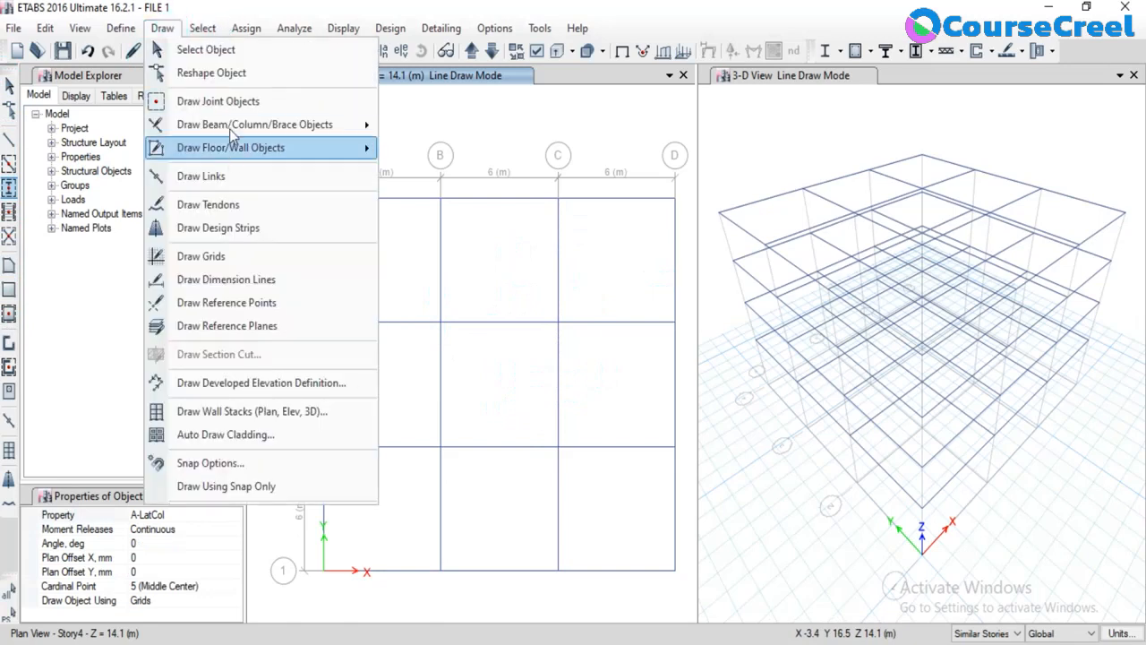
mouse_move(231, 121)
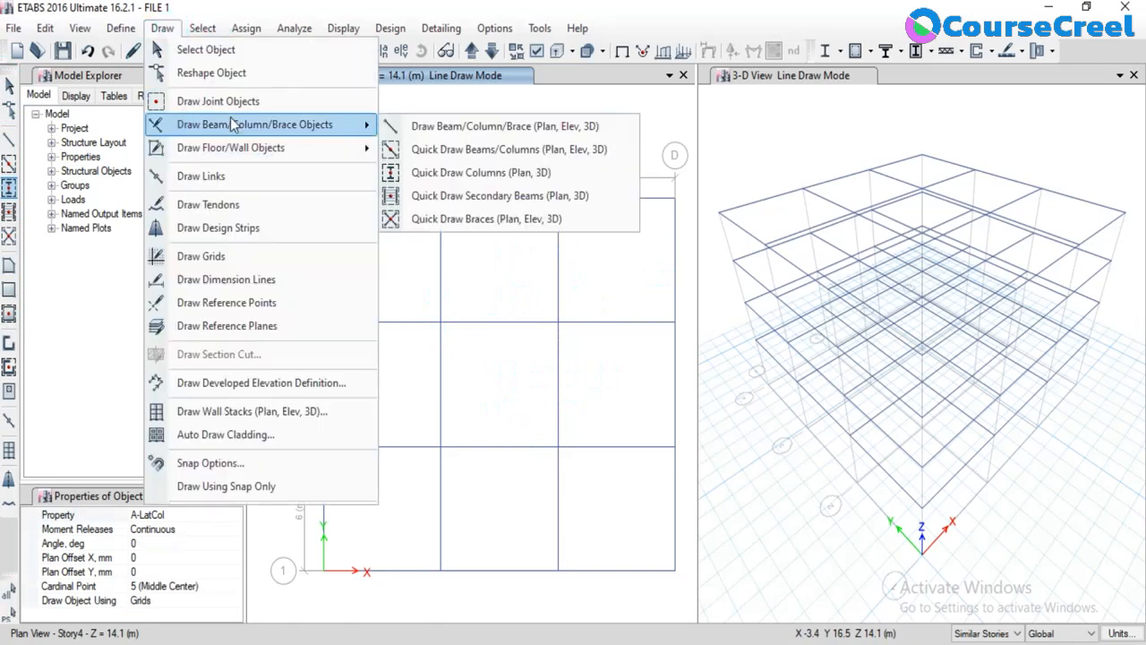
left_click(458, 173)
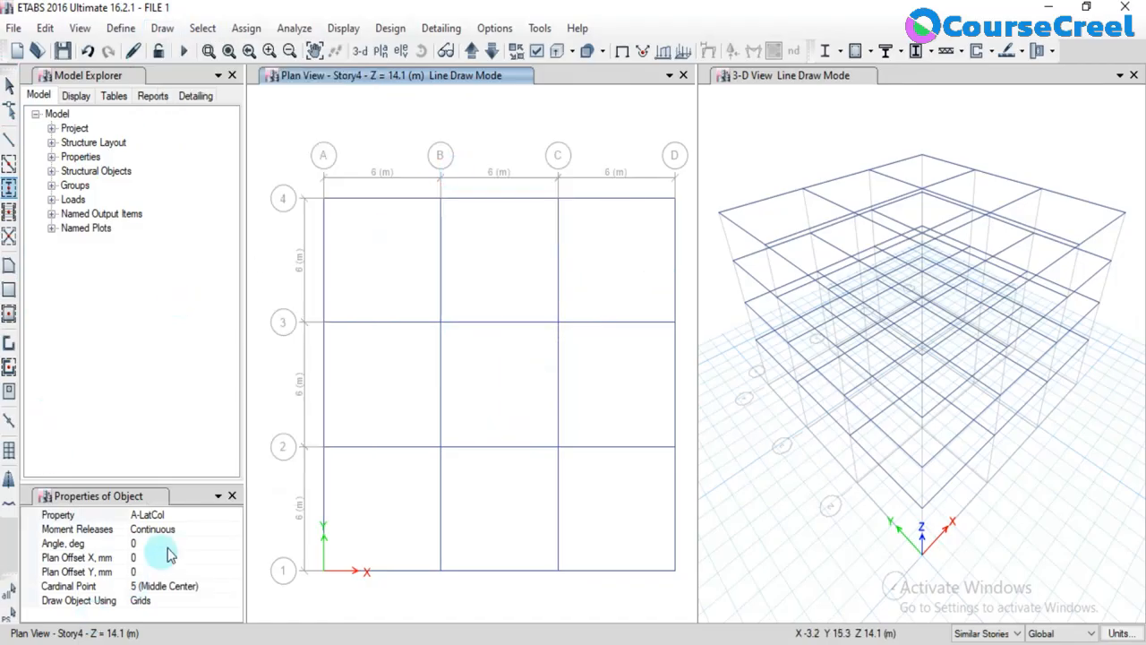
left_click(231, 516)
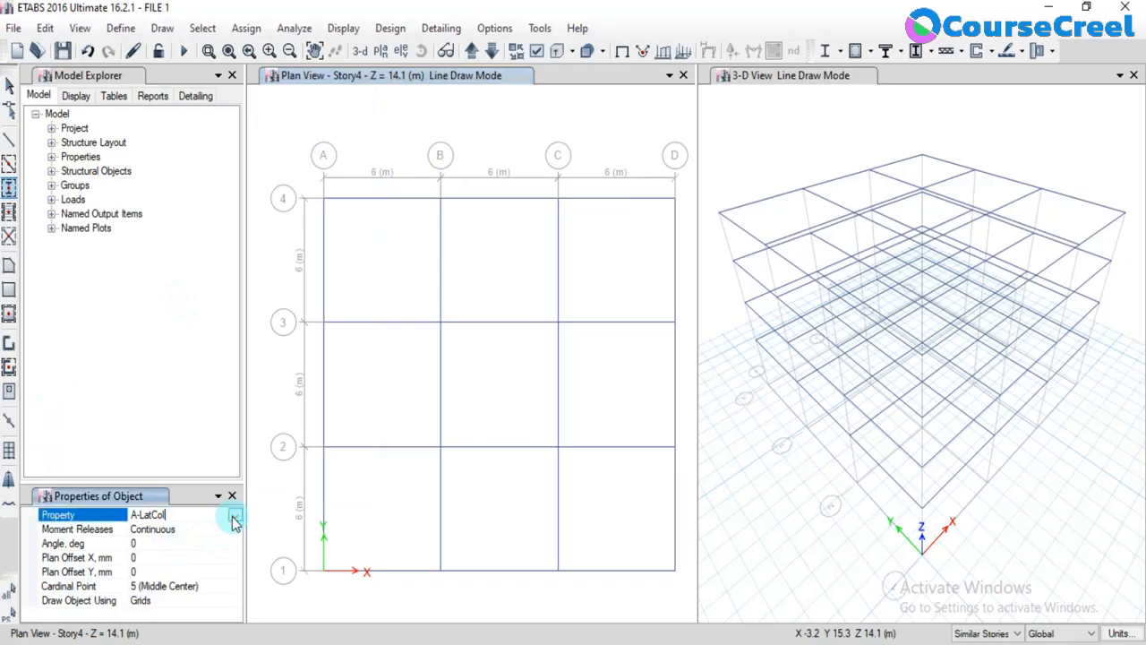
left_click(232, 517)
left_click(234, 602)
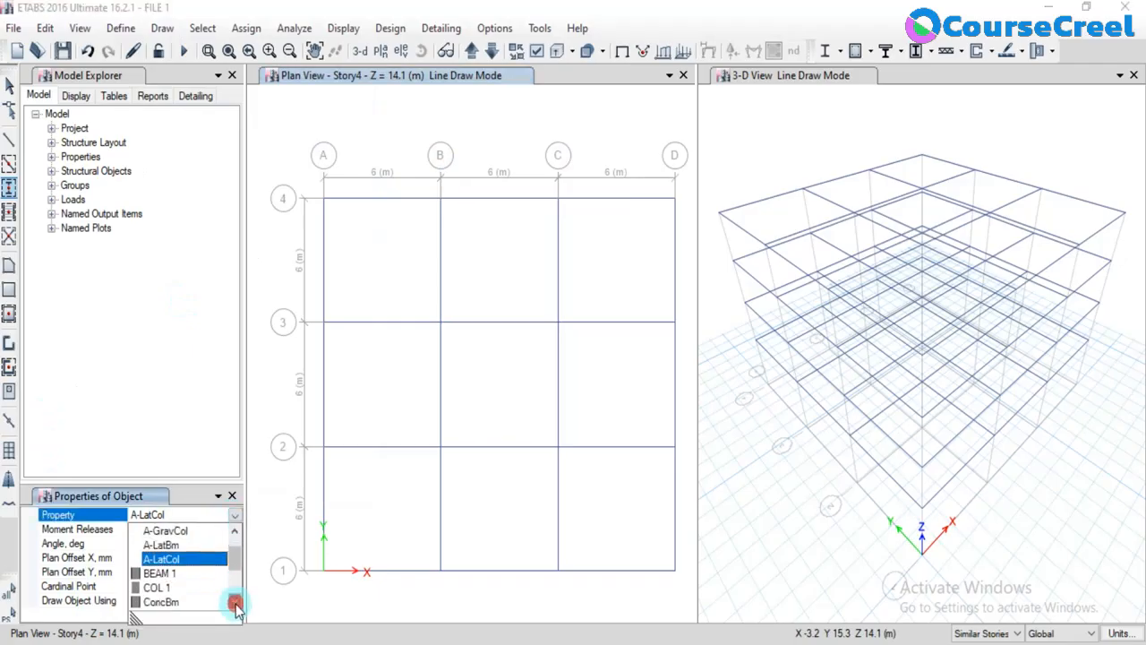
left_click(158, 588)
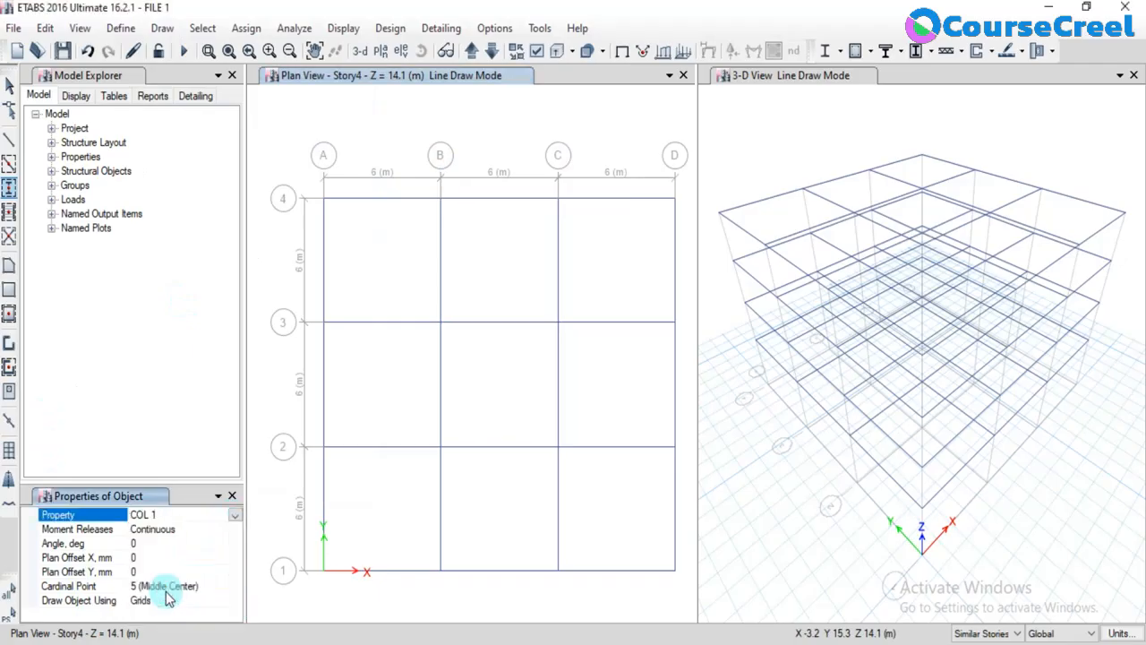
left_click_drag(315, 185, 687, 591)
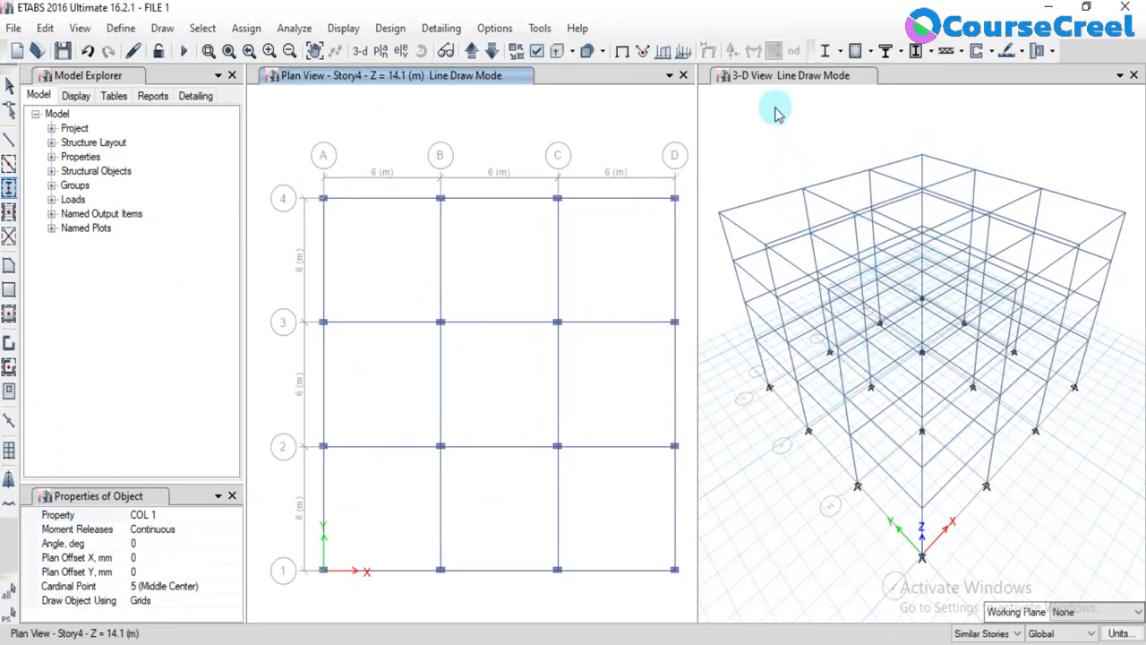
Show the 3-D view with extruded frame objects.
left_click(760, 161)
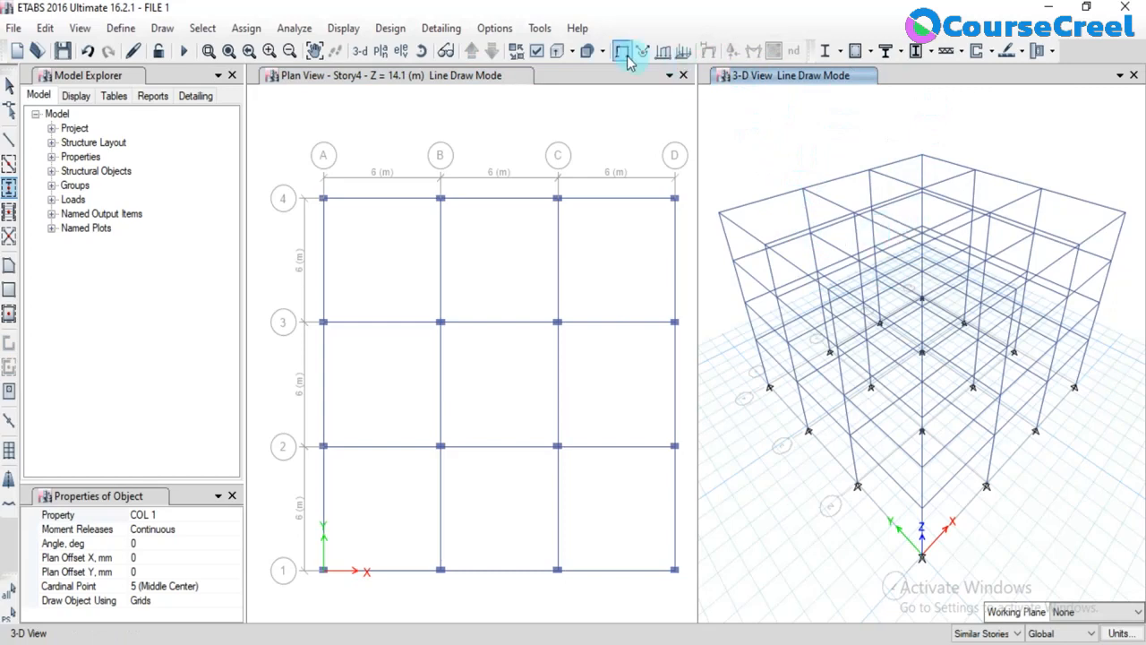
left_click(573, 53)
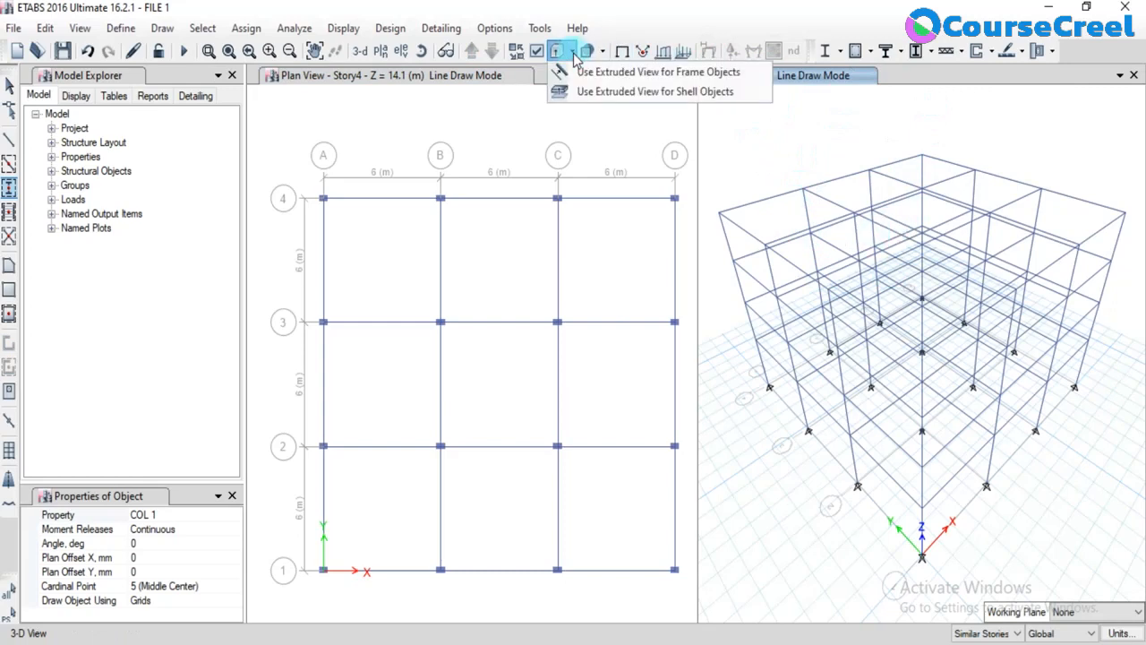
left_click(555, 51)
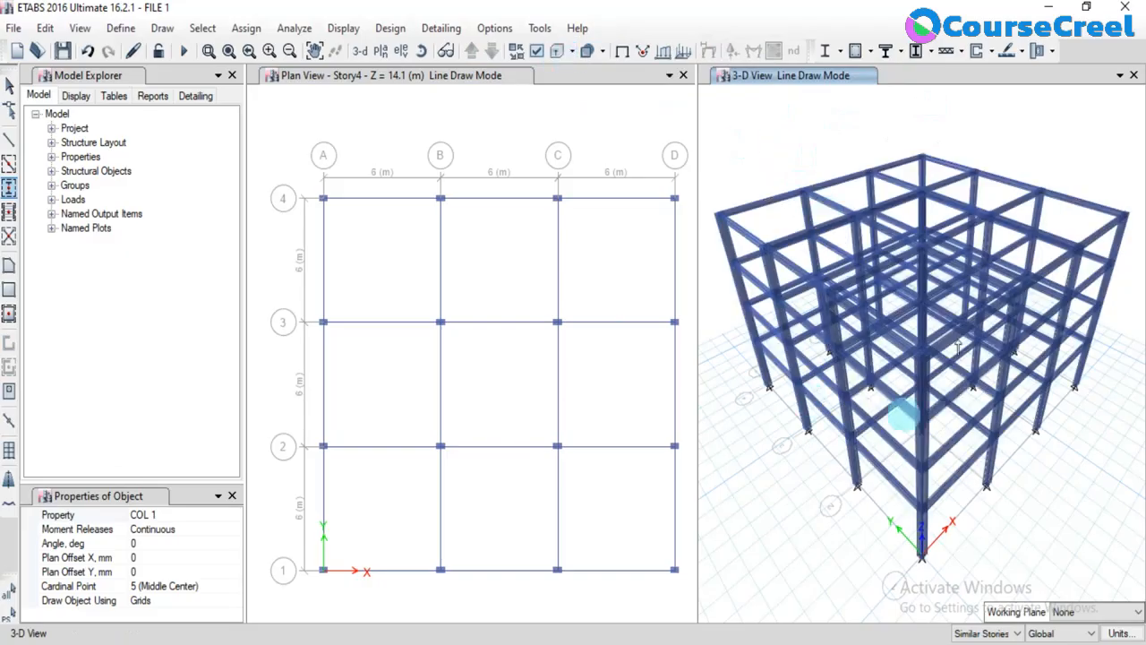